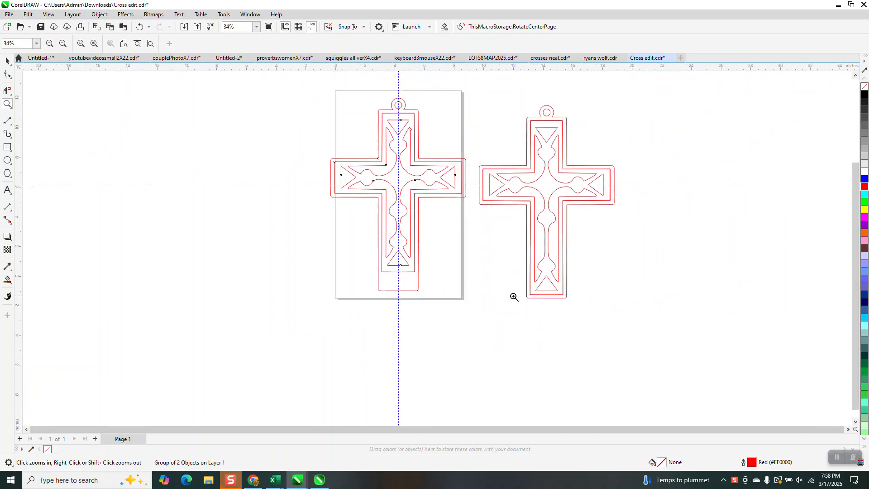
Try blue Smart Fill on the right cross's outer border and inner lattice, undoing each test fill
left_click_drag(525, 210, 571, 272)
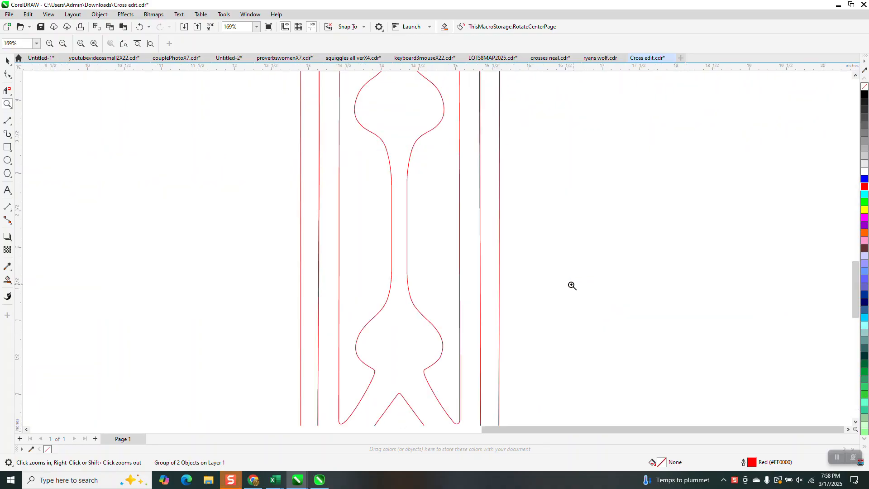
scroll(417, 242, "down", 4)
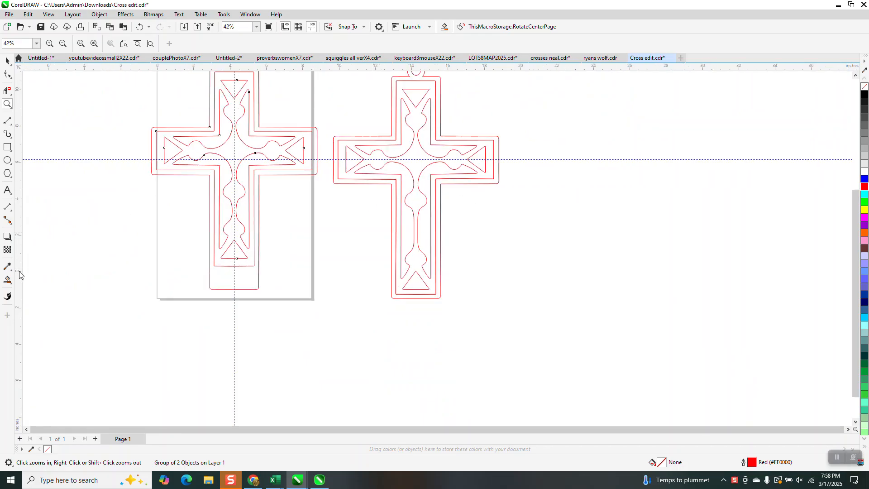
left_click(7, 280)
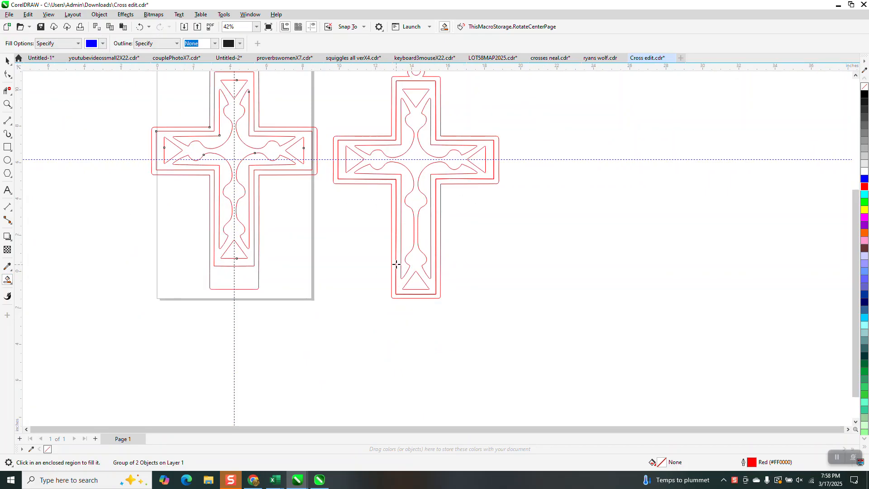
left_click(393, 264)
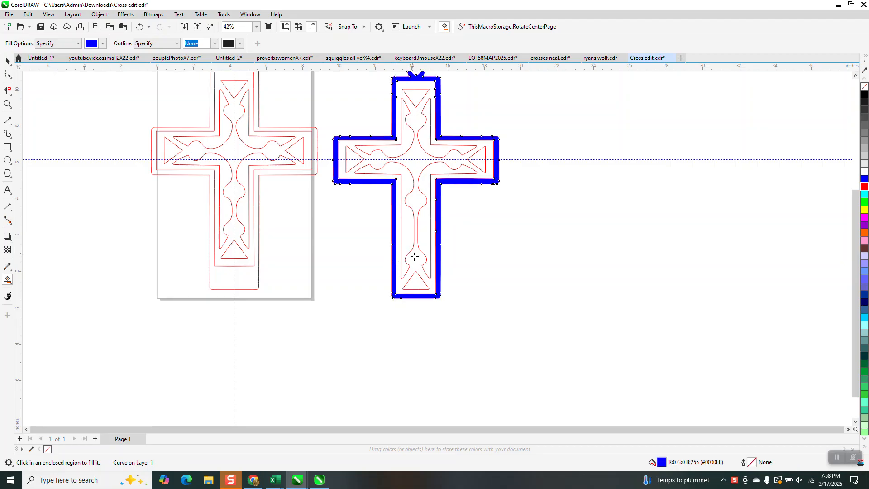
left_click(425, 277)
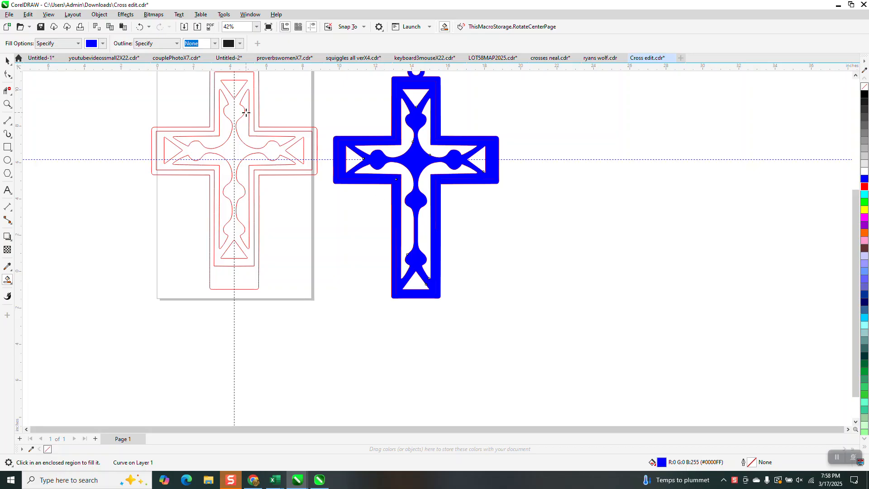
left_click(140, 26)
left_click(140, 27)
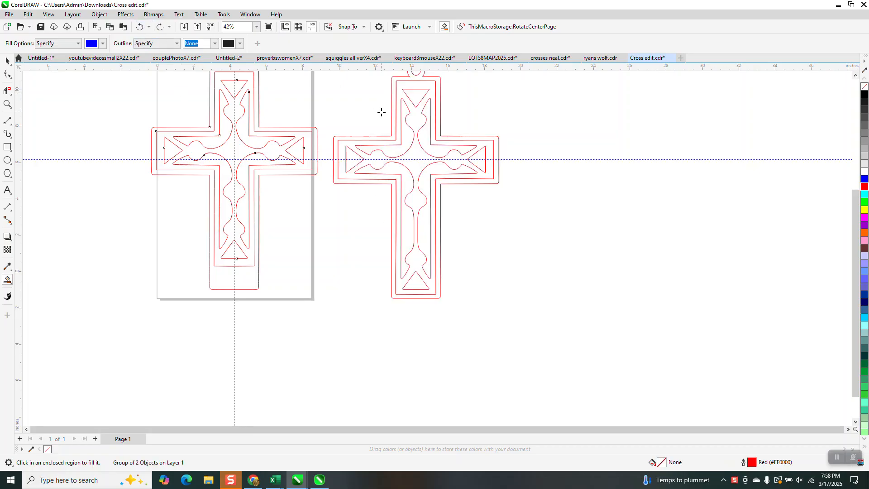
left_click(420, 85)
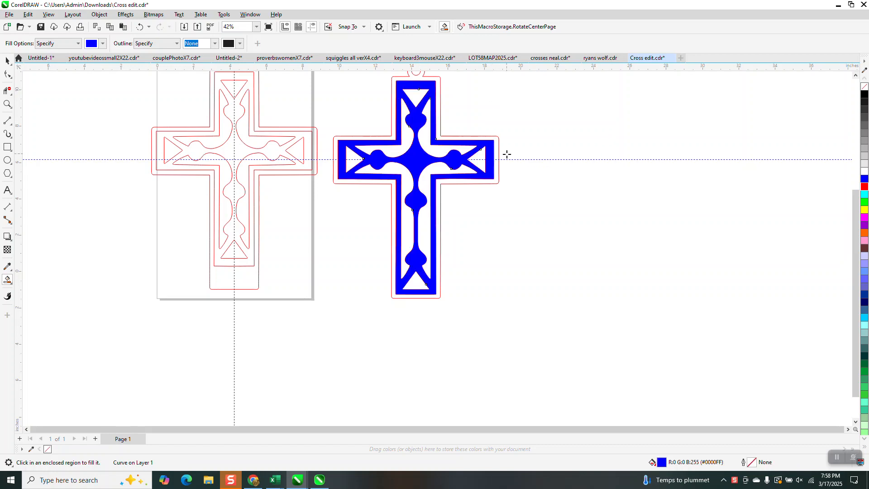
left_click(140, 29)
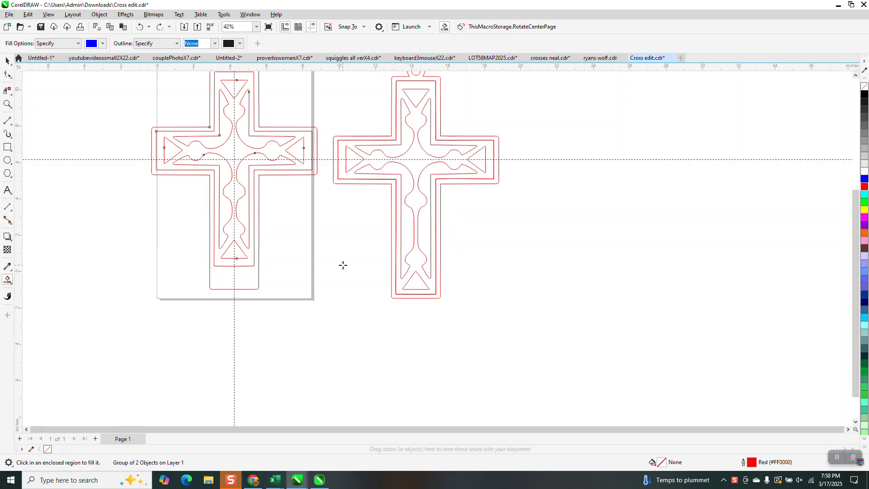
Select the whole left cross and ungroup it into its separate parts
scroll(348, 263, "down", 1)
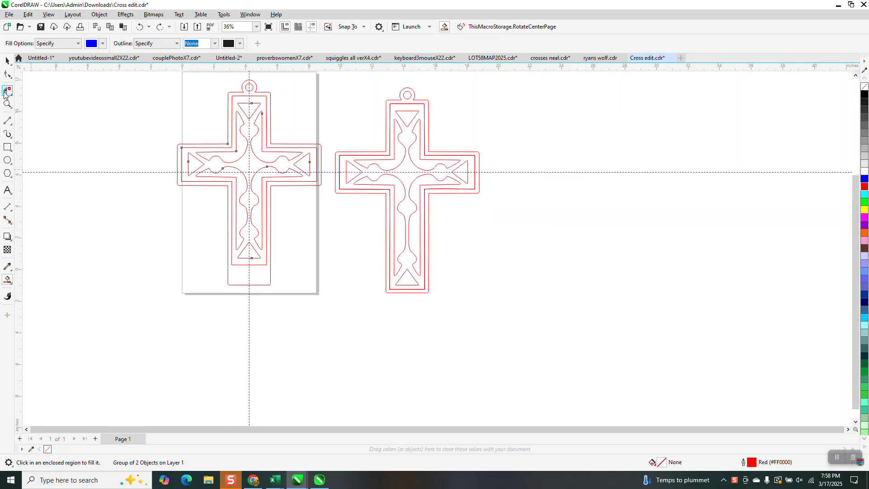
left_click(7, 104)
left_click_drag(175, 142, 338, 325)
left_click(7, 75)
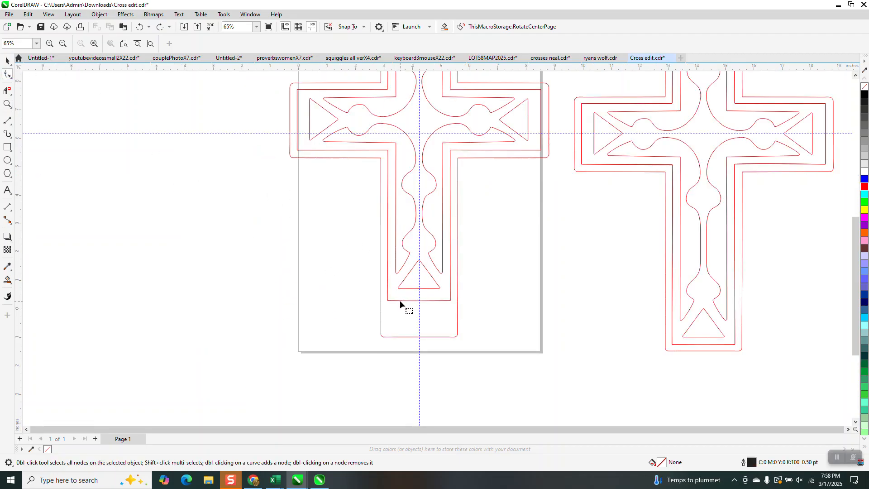
left_click(7, 61)
scroll(292, 172, "down", 5)
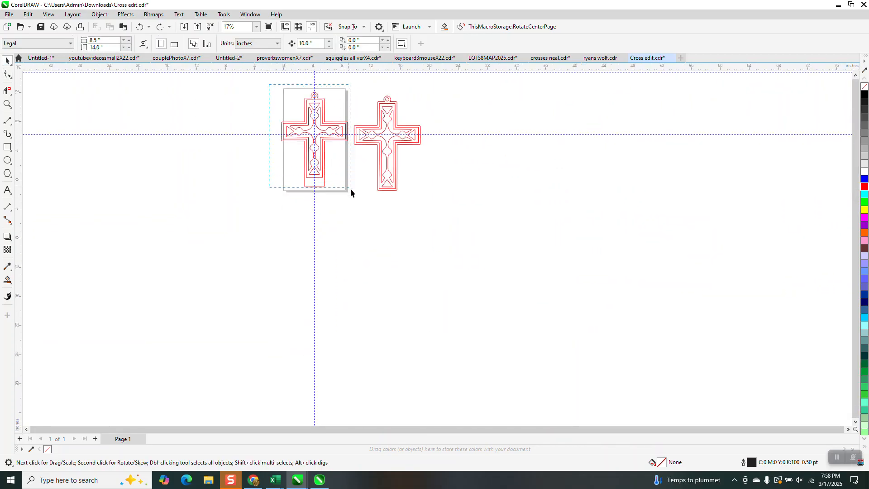
left_click_drag(350, 188, 351, 188)
left_click(100, 14)
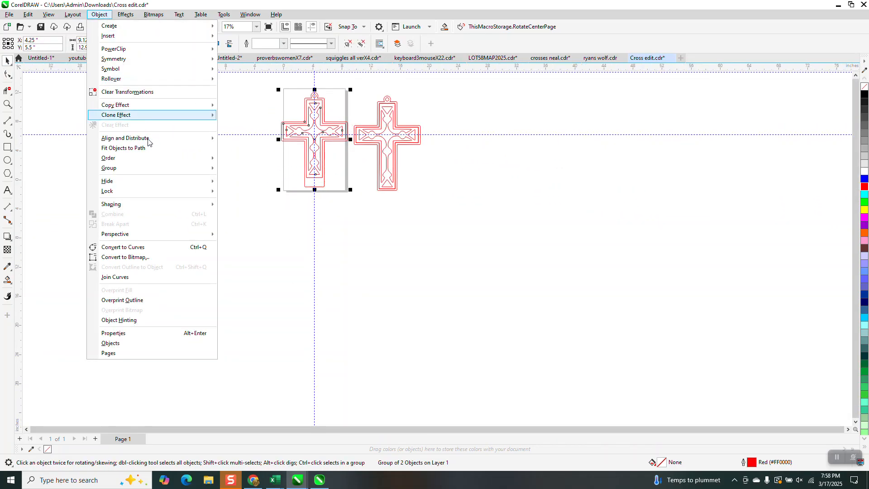
left_click(226, 178)
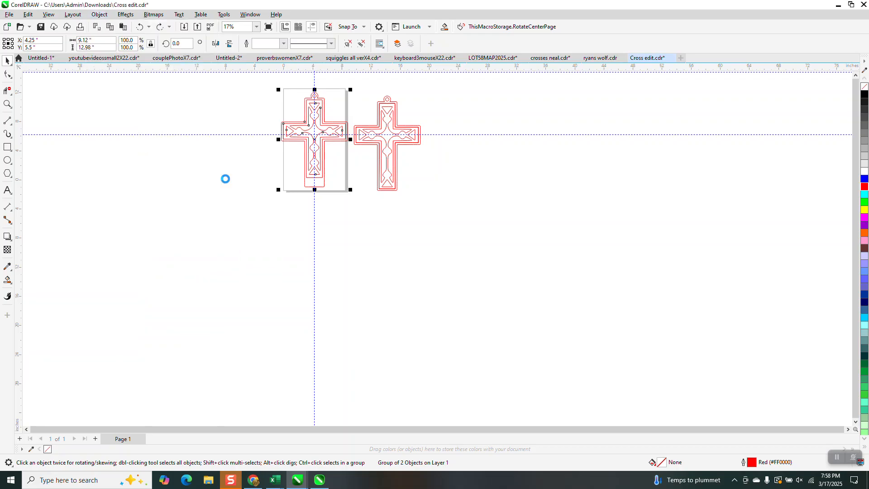
left_click(8, 105)
left_click_drag(313, 174, 349, 198)
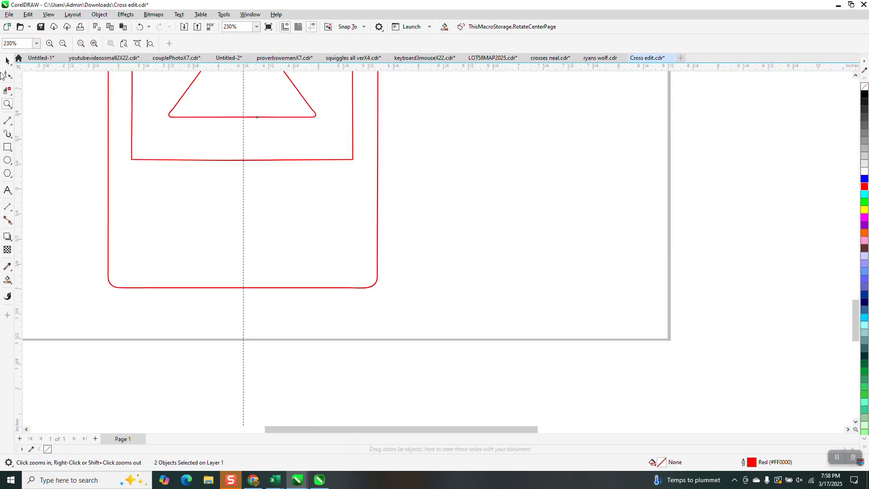
left_click(2, 73)
left_click(255, 287)
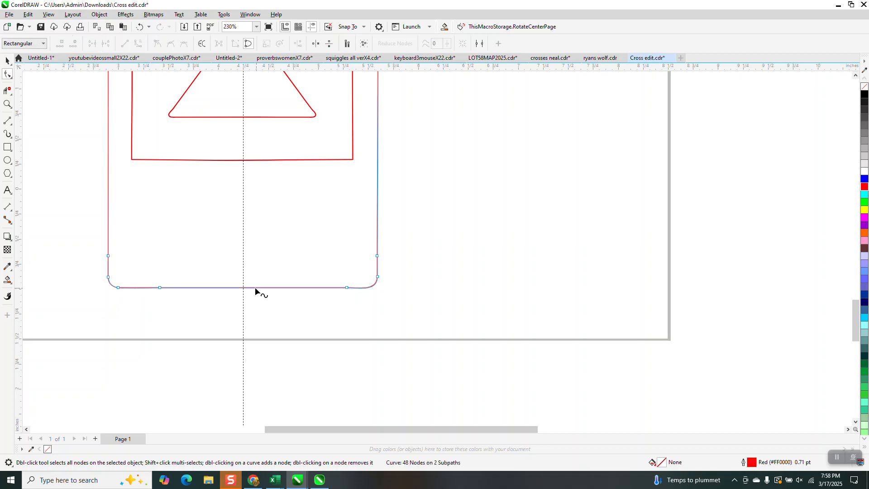
left_click_drag(87, 229, 348, 290)
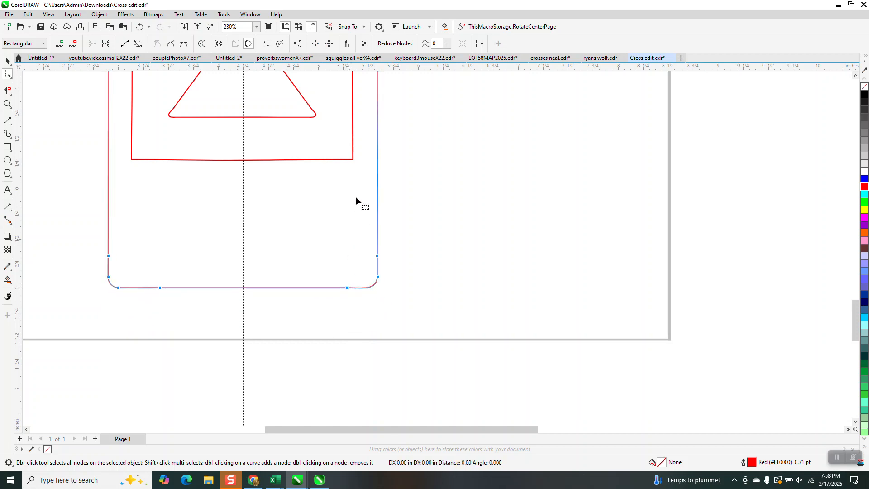
key("Escape")
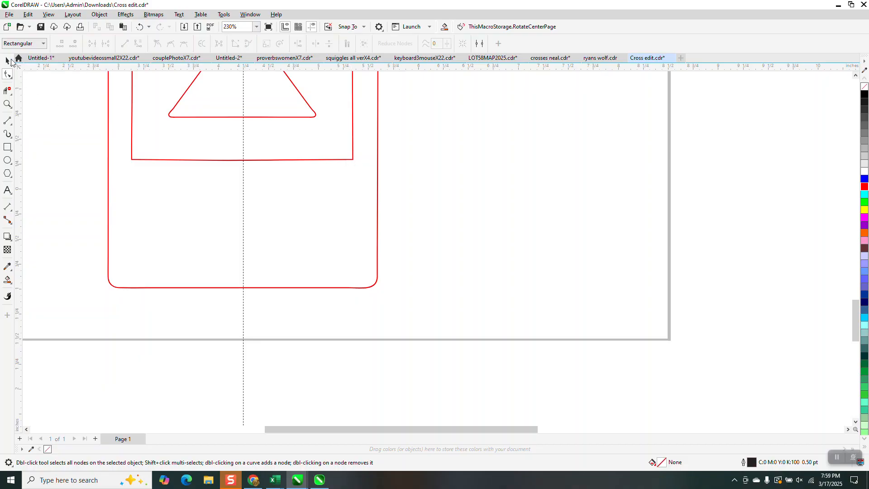
Select the left cross's inner design group and ungroup it into individual objects
key("space")
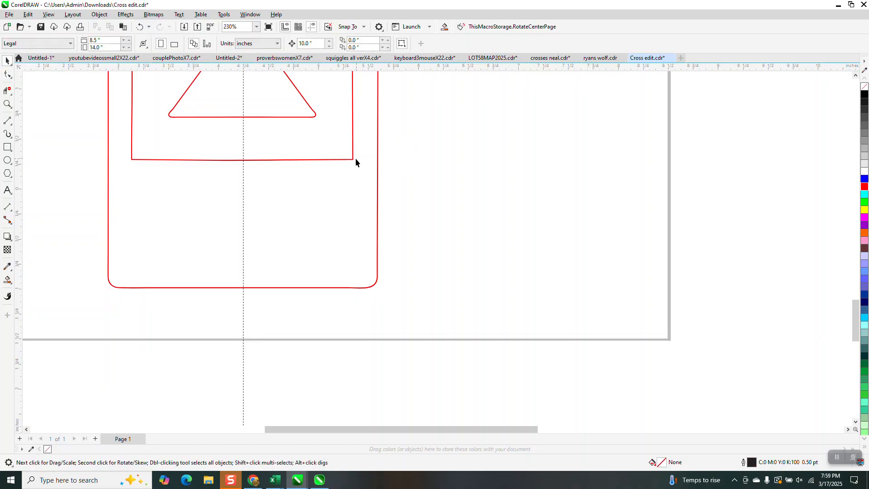
left_click(351, 158)
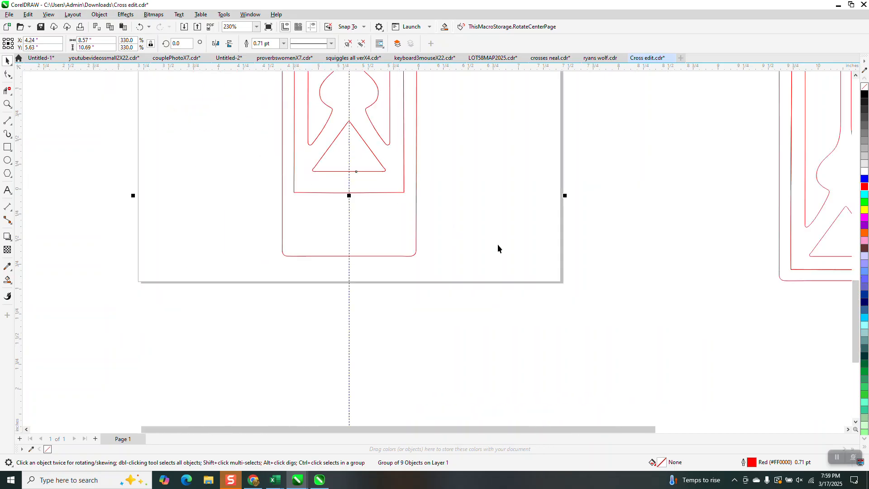
scroll(453, 226, "down", 2)
scroll(507, 251, "down", 2)
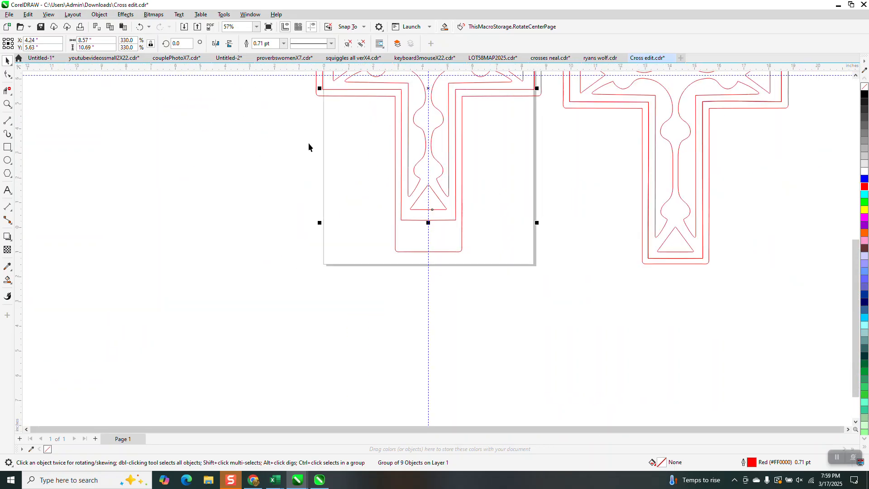
left_click(100, 15)
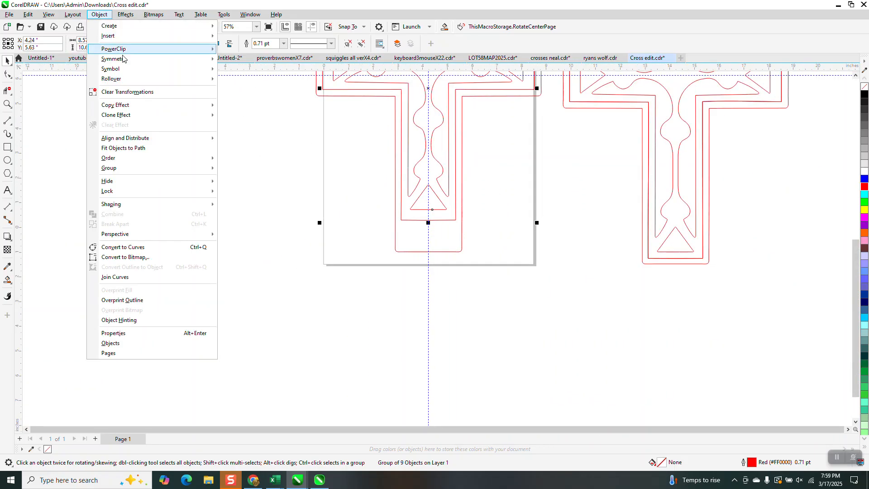
mouse_move(146, 175)
left_click(240, 189)
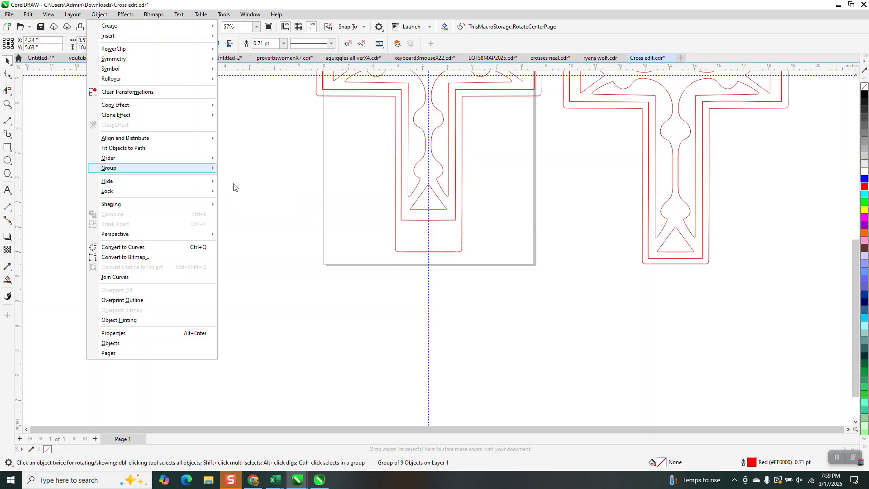
Delete the two middle nodes on the bottom edge of the left cross's inner outline
left_click(7, 104)
left_click_drag(363, 185, 545, 311)
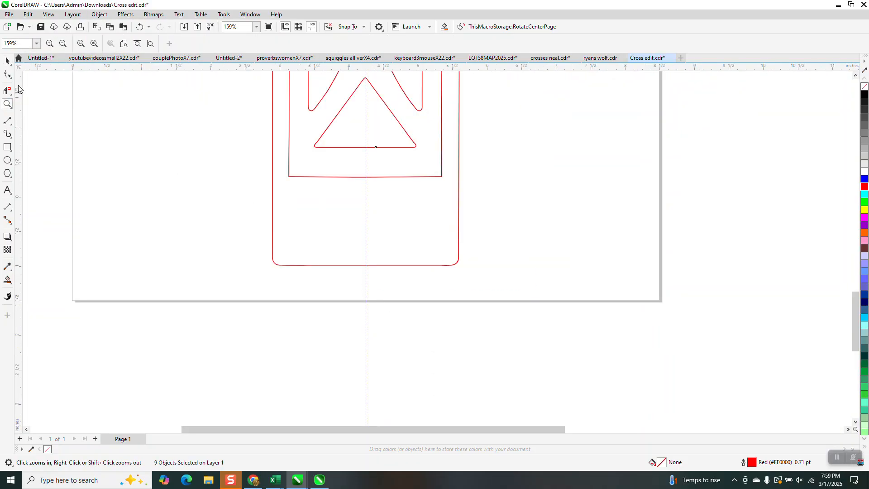
key("F10")
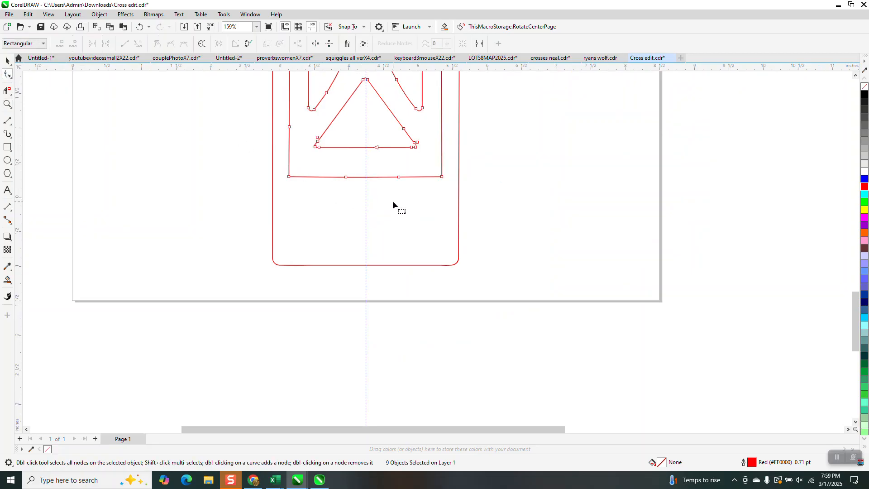
scroll(393, 202, "down", 1)
left_click_drag(399, 200, 400, 200)
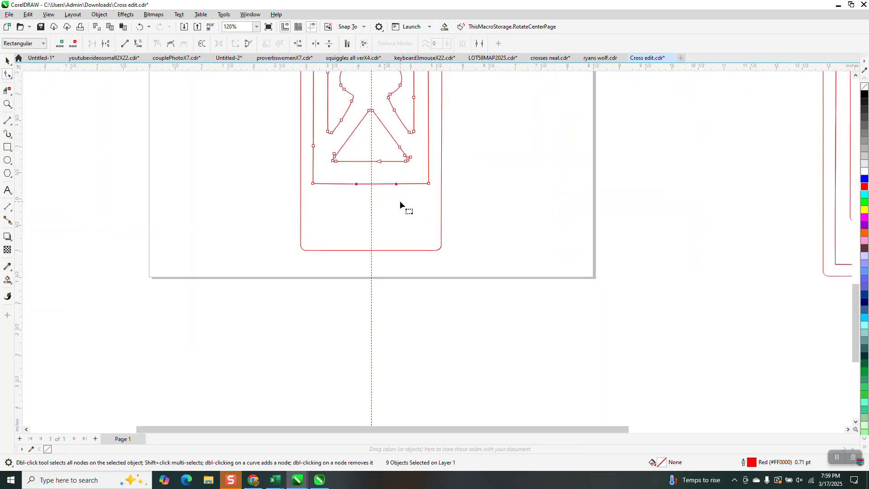
scroll(399, 212, "down", 2)
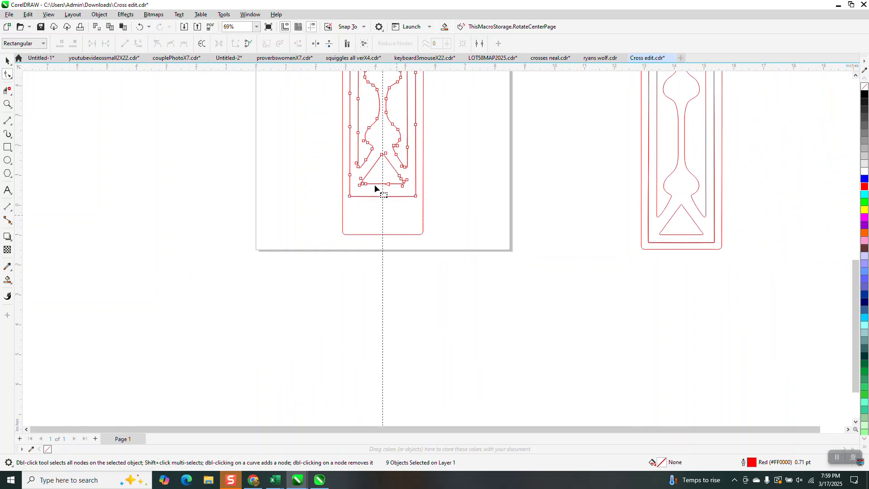
Delete the extra nodes along the left side of the lower arm on the left cross's inner outline and adjacent cutout
left_click(8, 104)
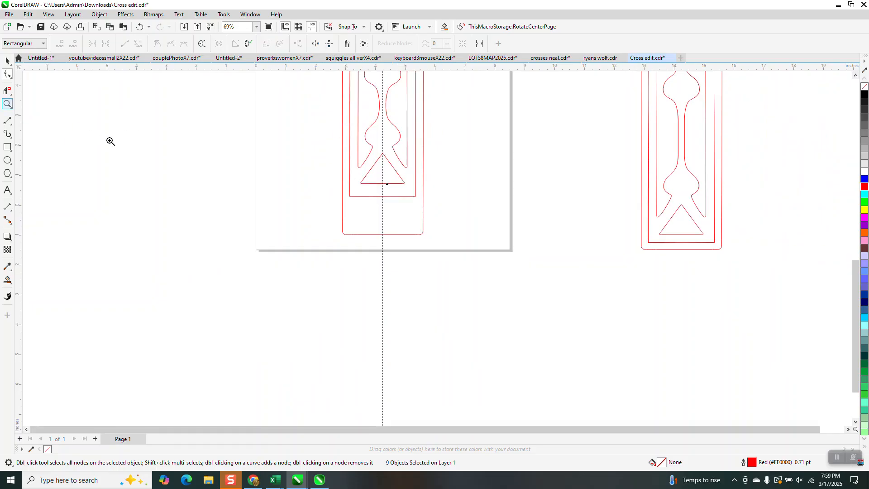
scroll(354, 145, "down", 1)
left_click(423, 194)
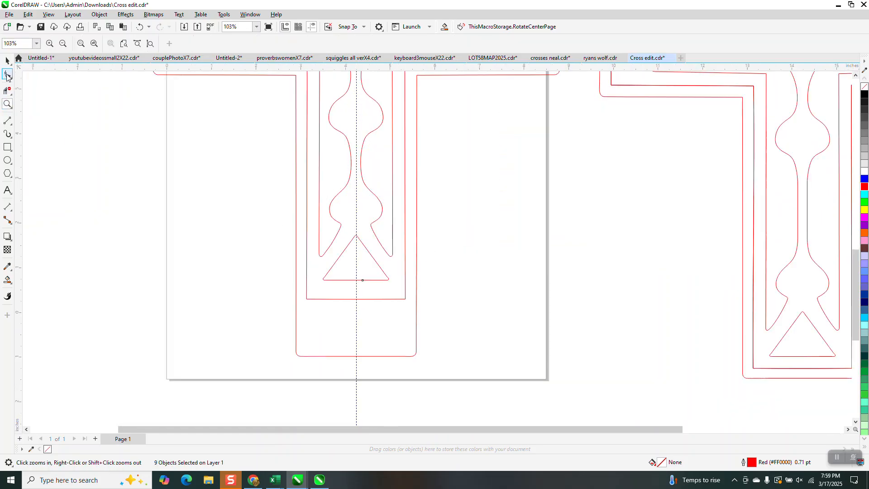
left_click(7, 74)
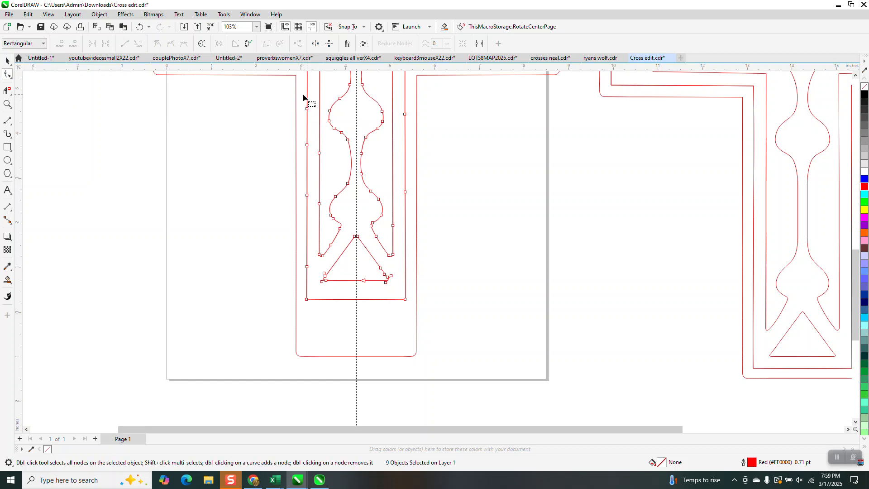
left_click_drag(303, 90, 326, 228)
key("Delete")
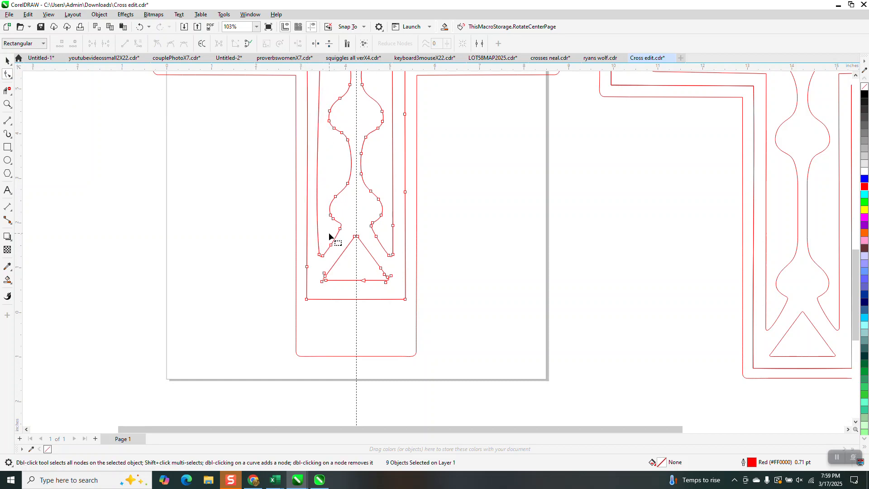
Straighten the bowed left edge of the lower-left cutout by converting that segment to a line
scroll(329, 236, "down", 1)
left_click(321, 254)
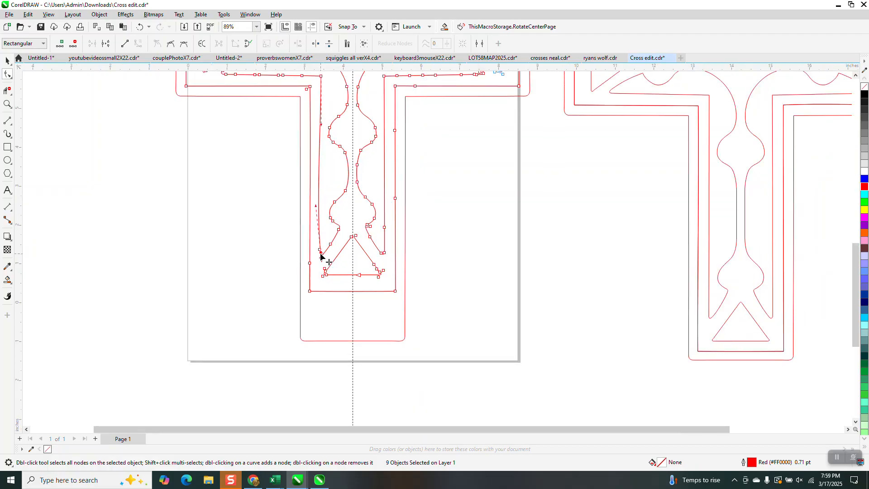
right_click(322, 78)
left_click(353, 130)
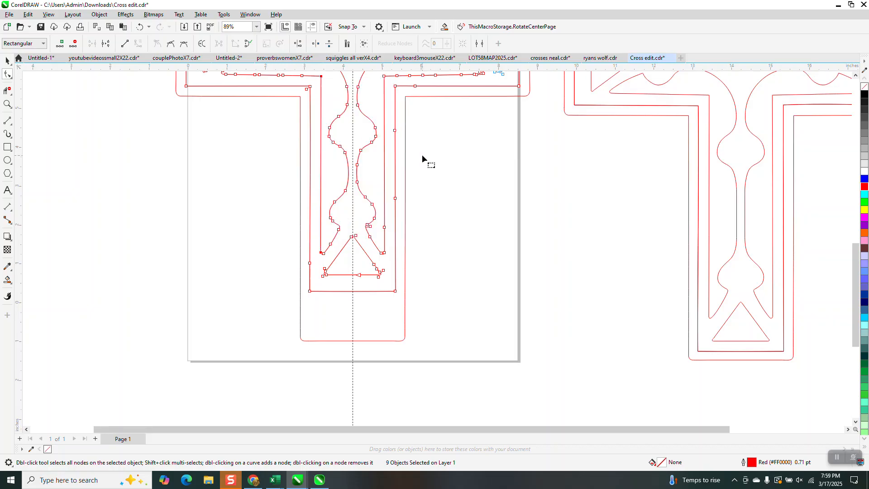
Delete the extra nodes on the right side of the lower arm's inner outline and adjacent cutout
left_click_drag(427, 200, 382, 232)
key("Delete")
scroll(409, 200, "down", 1)
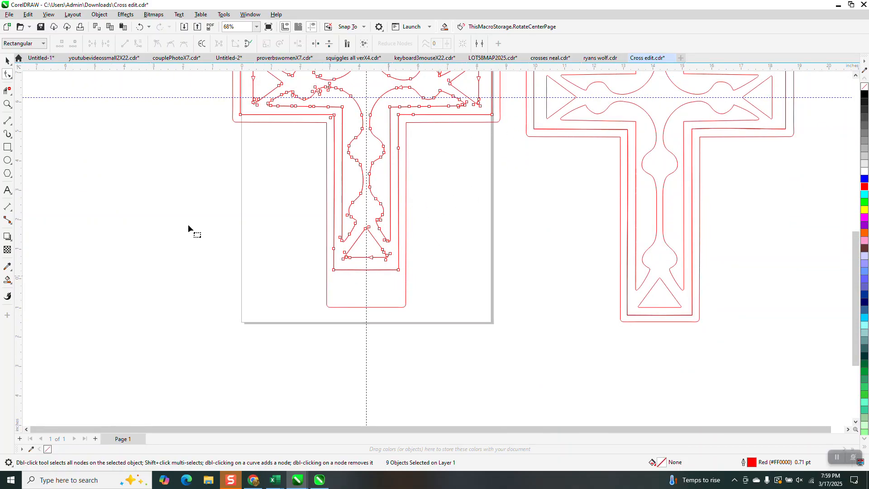
Delete the extra node on the inner outline's lower-arm left edge and move its two bottom corner nodes down near the outer border
left_click(7, 104)
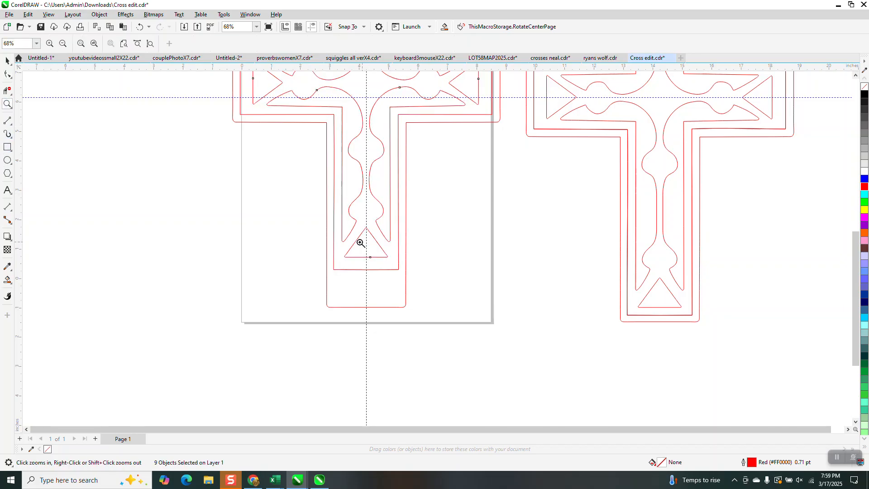
left_click_drag(336, 242, 374, 264)
scroll(226, 323, "down", 3)
scroll(282, 300, "down", 2)
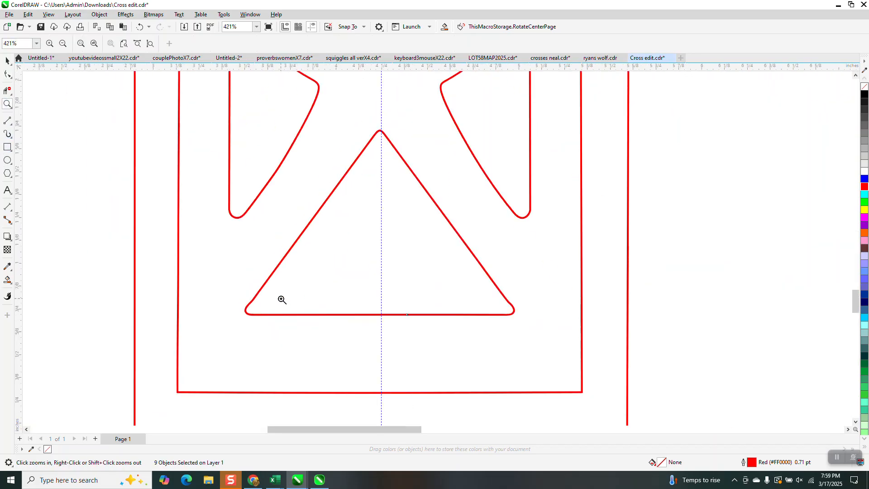
scroll(443, 317, "down", 4)
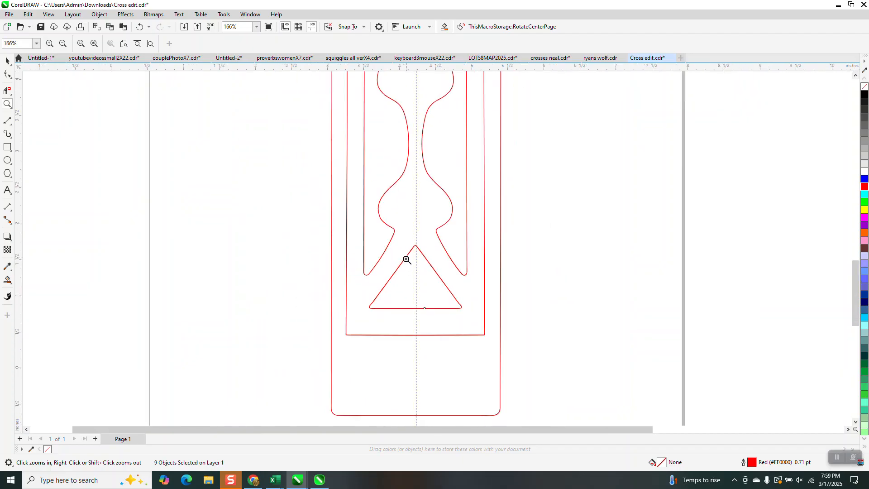
scroll(407, 259, "down", 2)
left_click(7, 60)
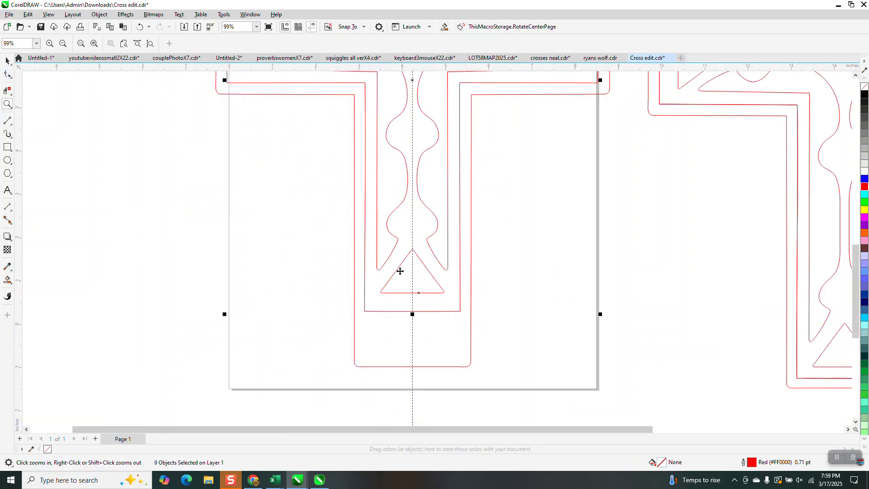
left_click(7, 74)
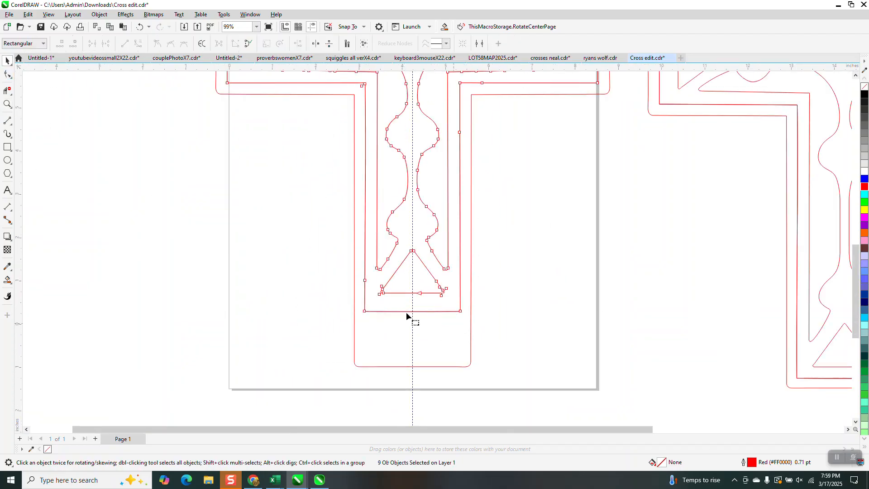
left_click(365, 283)
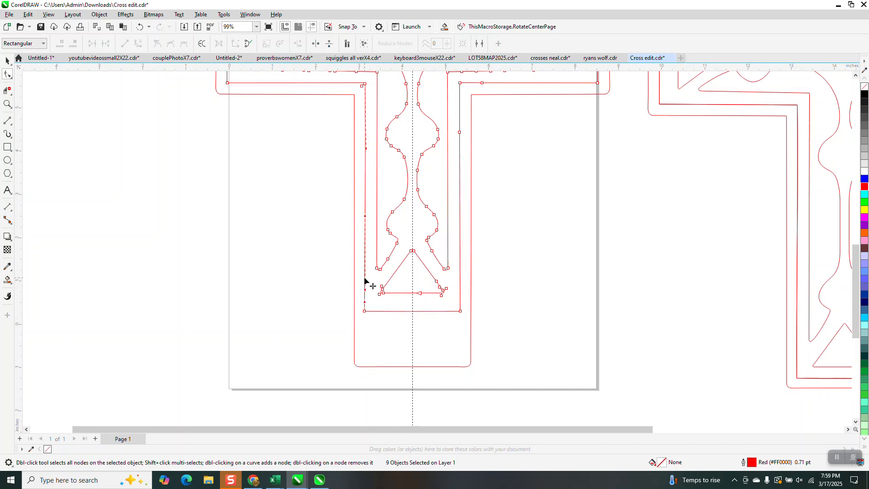
left_click_drag(351, 298, 460, 355)
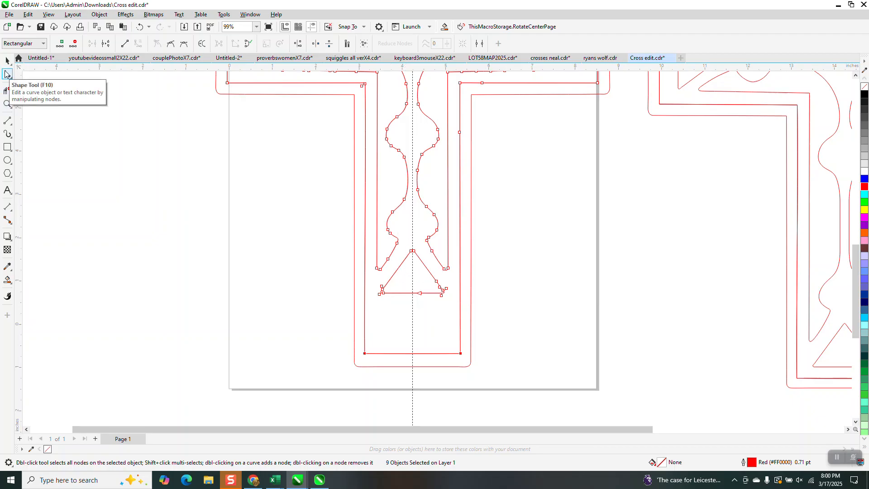
key("space")
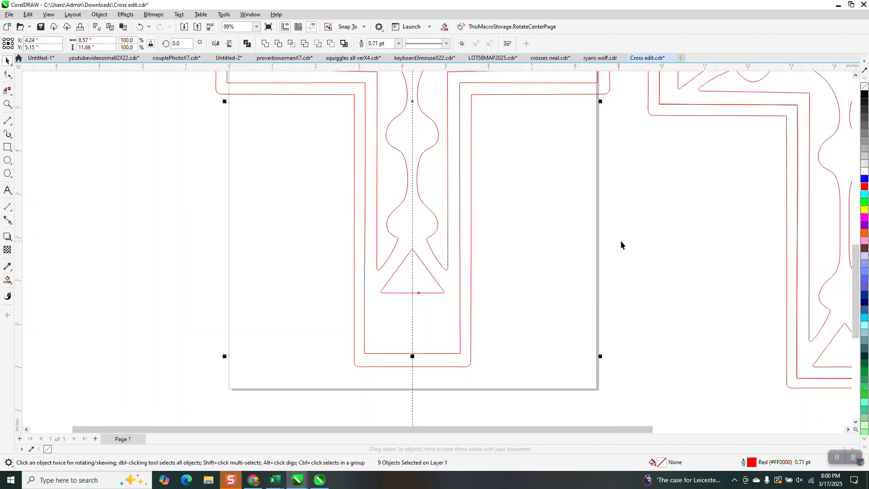
Move the bottom triangle cutout straight down to just above the inner outline's bottom edge
left_click(418, 275)
left_click(427, 272)
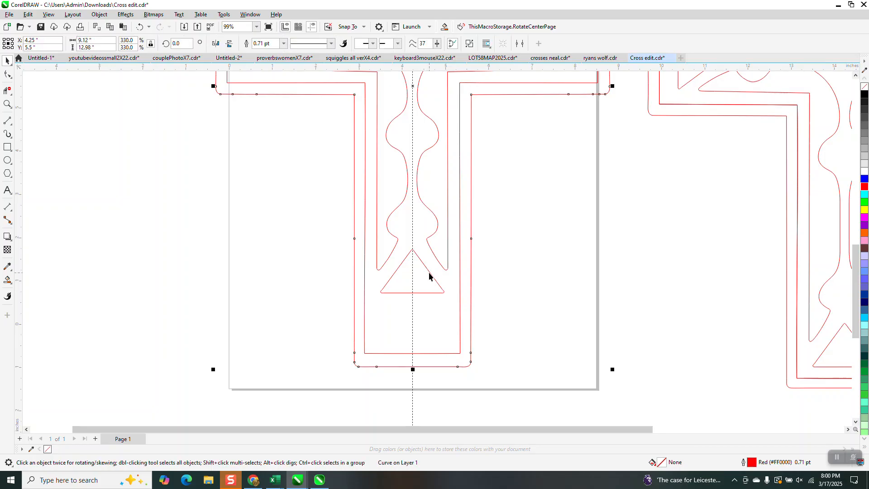
left_click(429, 273)
left_click_drag(412, 271, 413, 321)
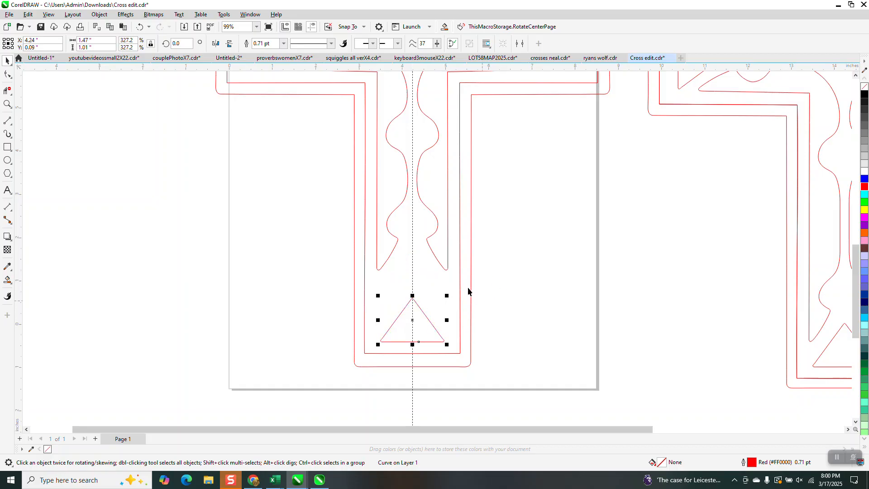
Duplicate the entire edited cross and nudge the copy 10 inches to the left
scroll(412, 319, "down", 1)
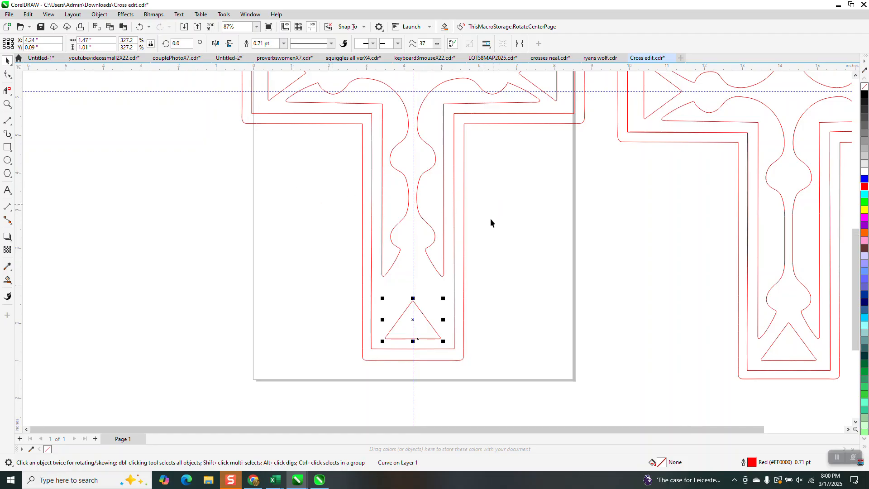
scroll(489, 229, "down", 3)
scroll(390, 99, "down", 1)
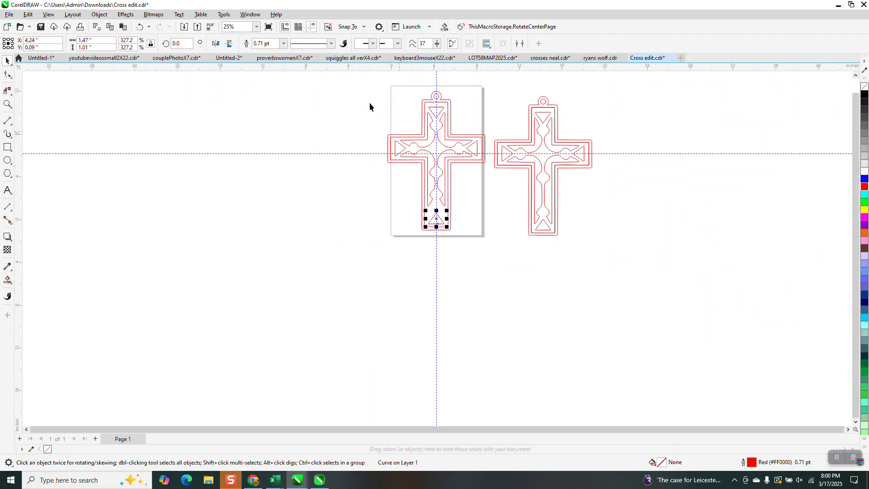
left_click(358, 96)
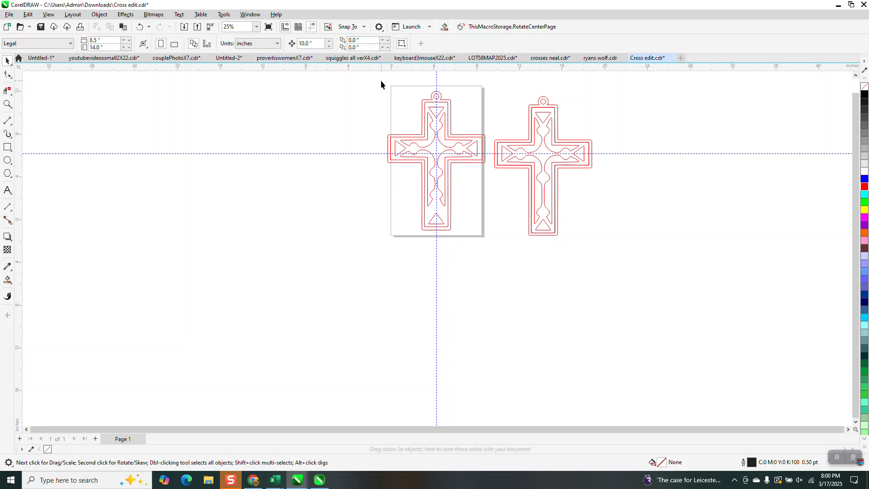
left_click_drag(492, 245, 492, 243)
key("KP_Add")
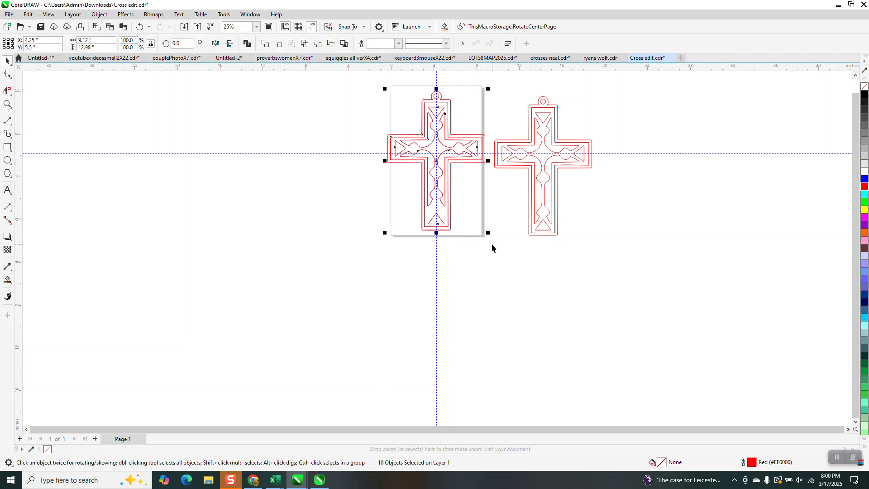
key("Left")
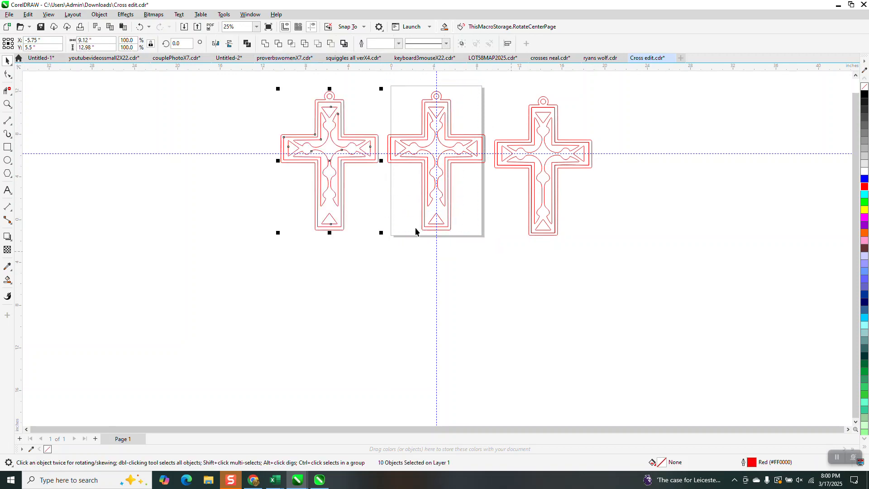
Draw a horizontal 2-Point Line about 2.45 inches long across the centre cross's lower arm, between the lower pairs of curved bulges
left_click(8, 104)
left_click_drag(391, 126, 494, 249)
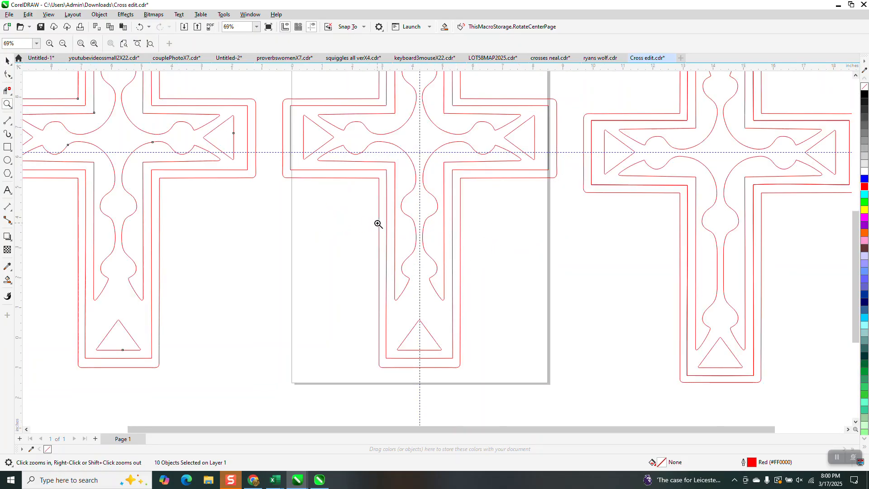
left_click(11, 126)
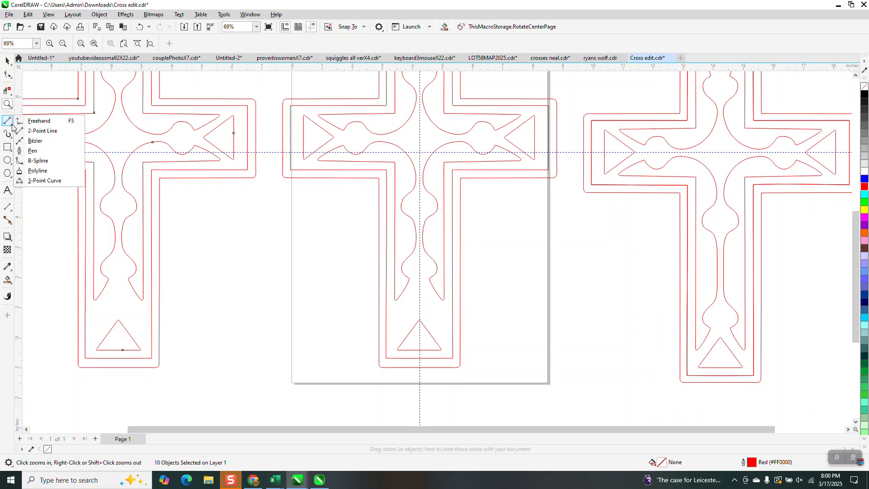
left_click(47, 131)
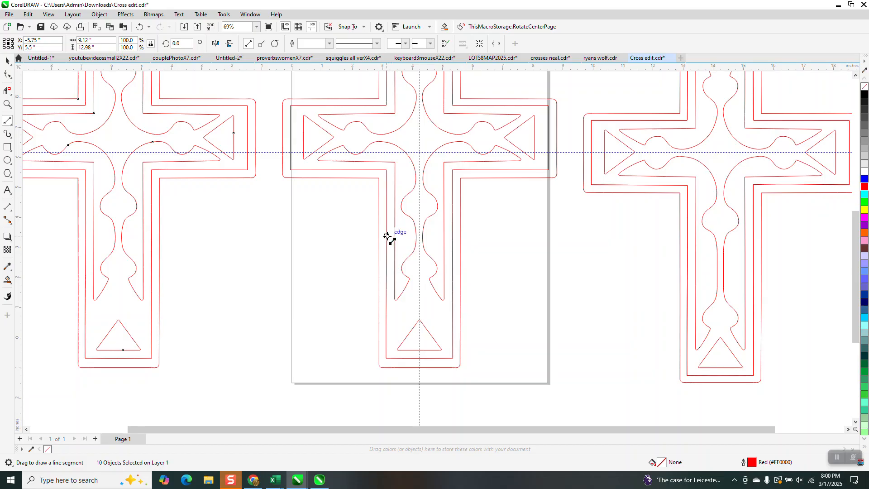
left_click_drag(388, 236, 460, 236)
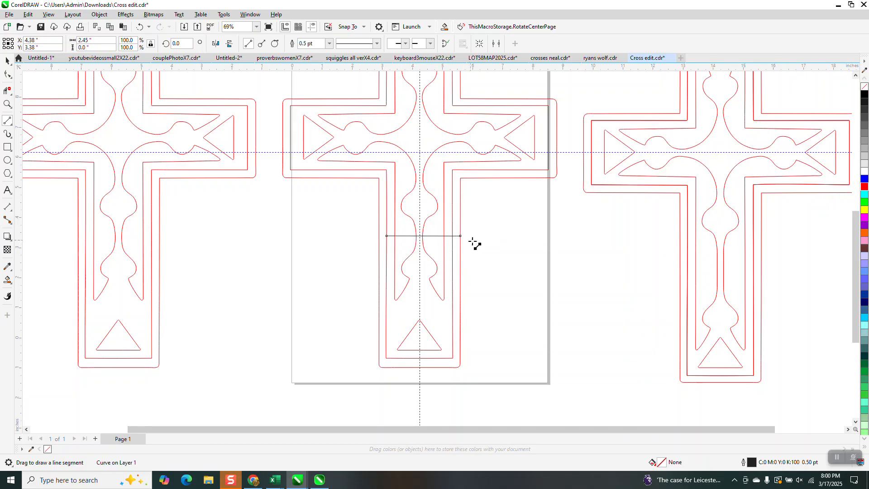
Duplicate the horizontal line 10 inches to the left, across the lower arm of the copied cross
key("space")
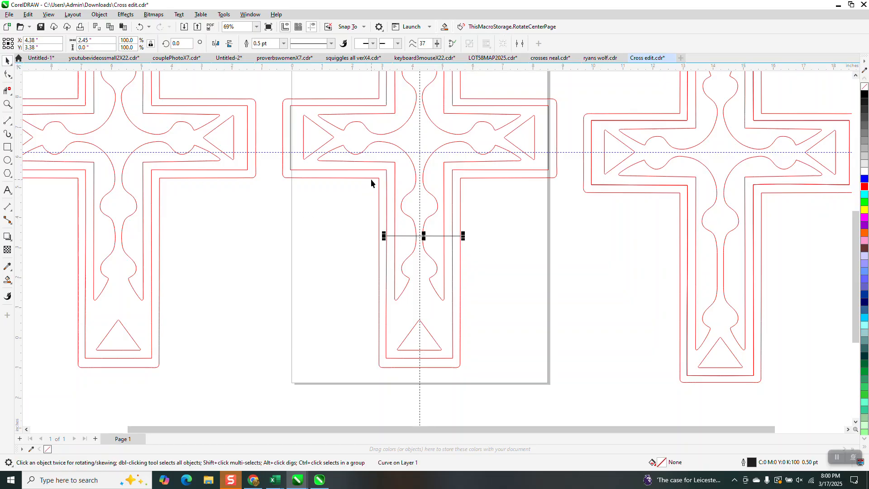
key("ctrl+d")
scroll(395, 250, "down", 1)
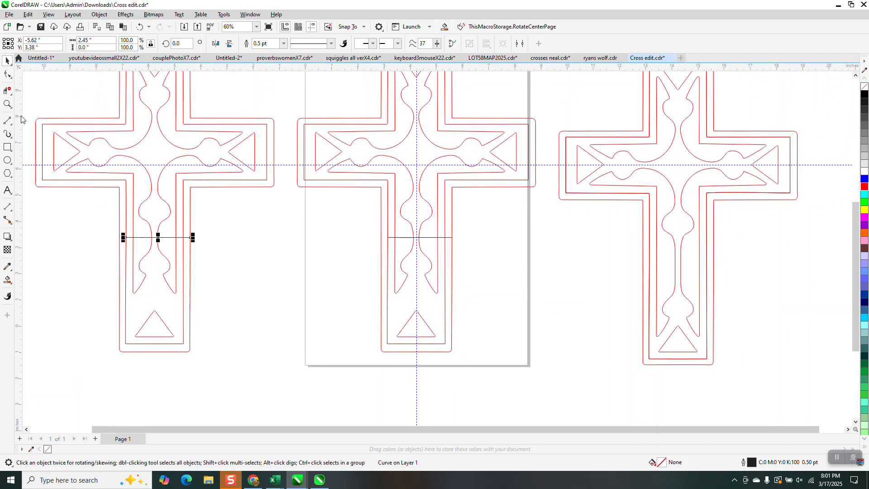
Move the centre cross's outer border 20 inches to the right, clear of the other crosses
scroll(341, 219, "down", 2)
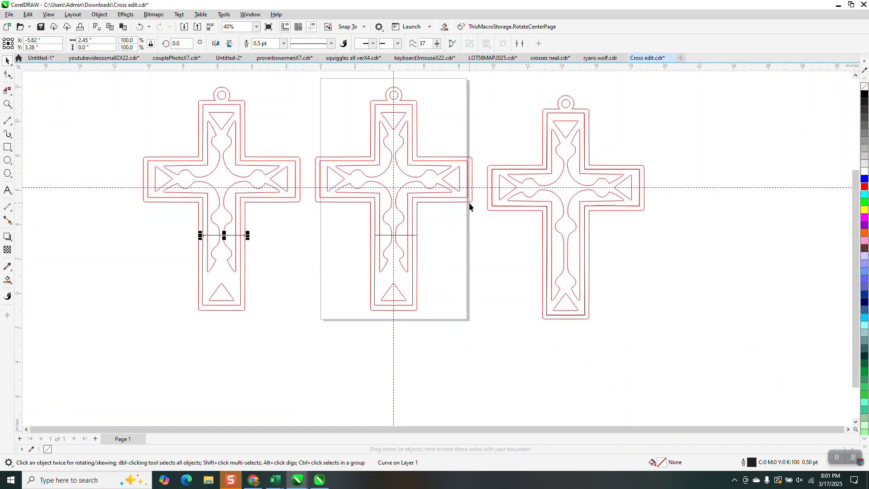
left_click(469, 202)
key("Right")
key("Right")
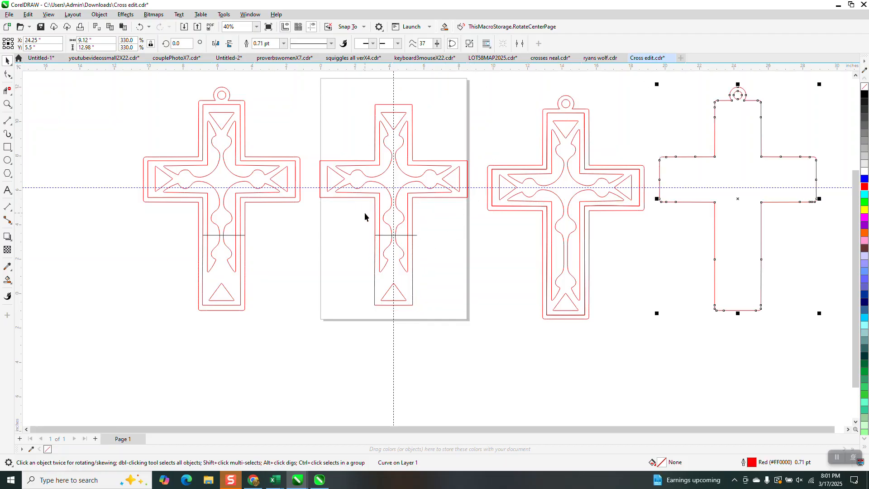
Delete all segments of the centre cross above its horizontal line with the Virtual Segment Delete tool
left_click(7, 104)
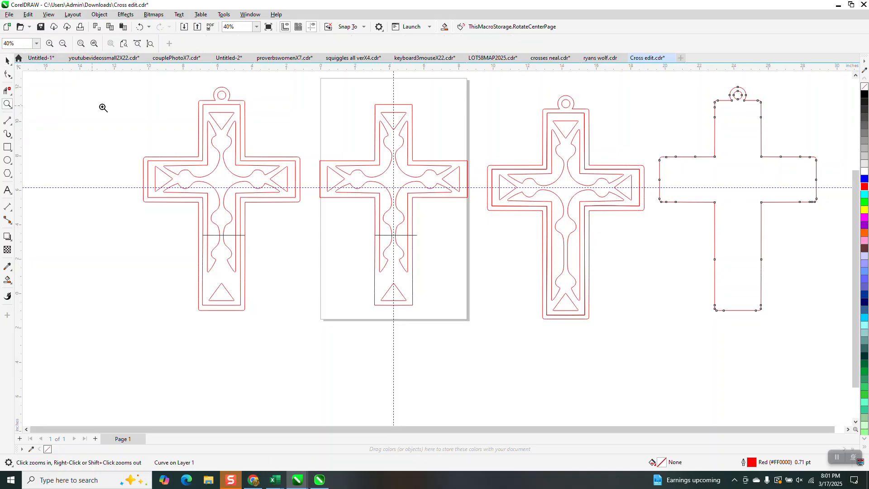
left_click(6, 91)
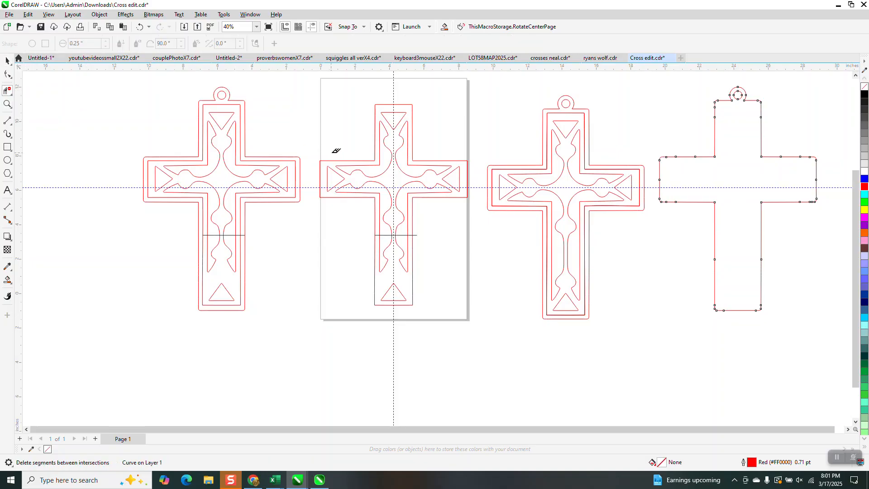
left_click_drag(322, 102, 477, 221)
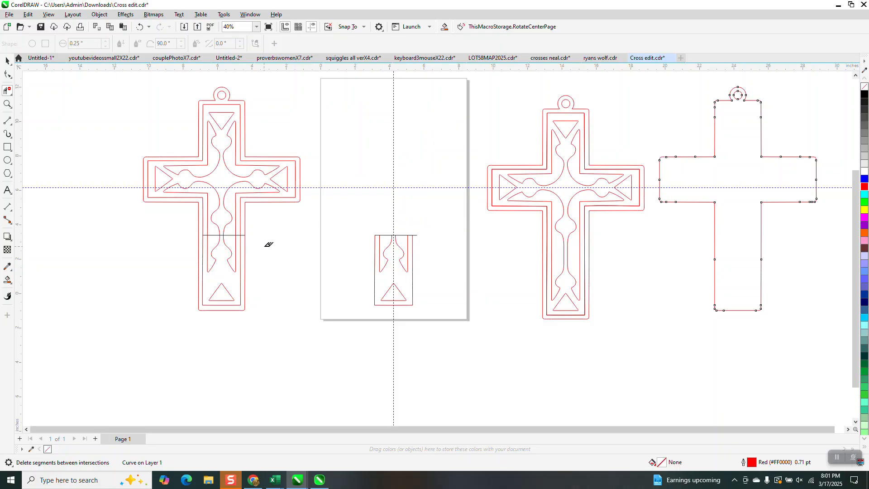
Try to delete the left cross's segments below its horizontal line and undo the deletion
left_click_drag(261, 244, 199, 309)
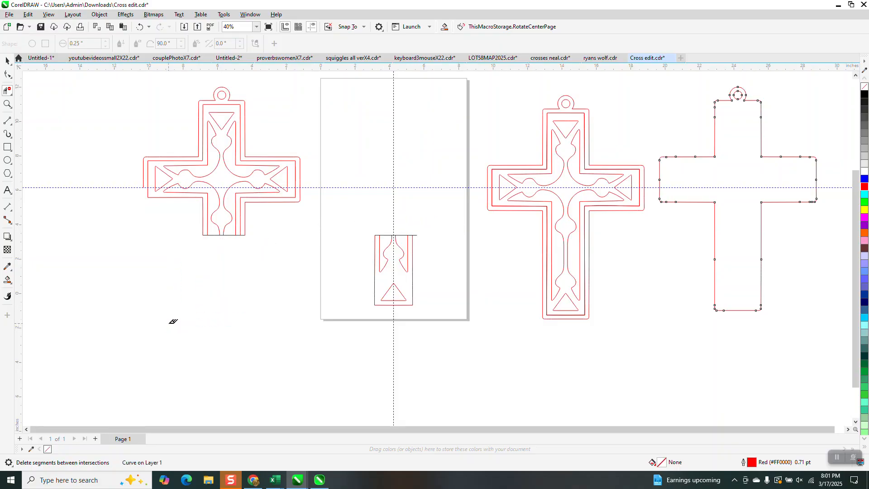
left_click(139, 27)
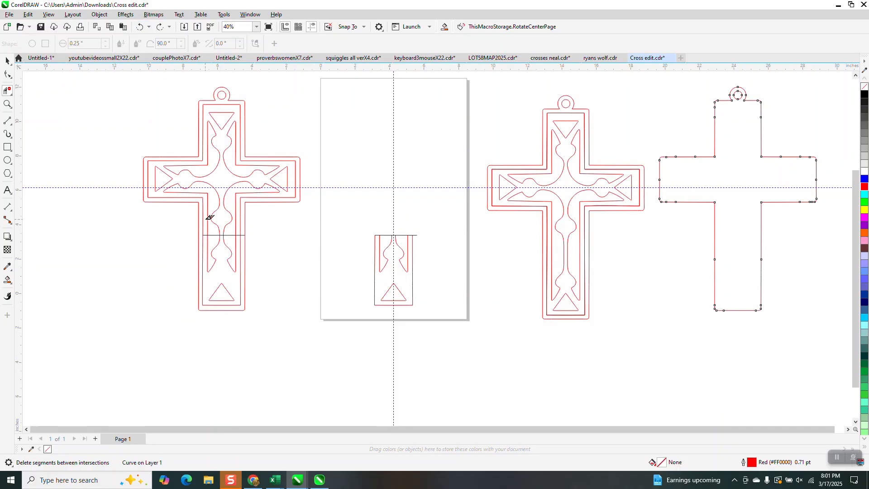
Extend the left end of the left cross's horizontal line to the left edge of its outer border
left_click(7, 105)
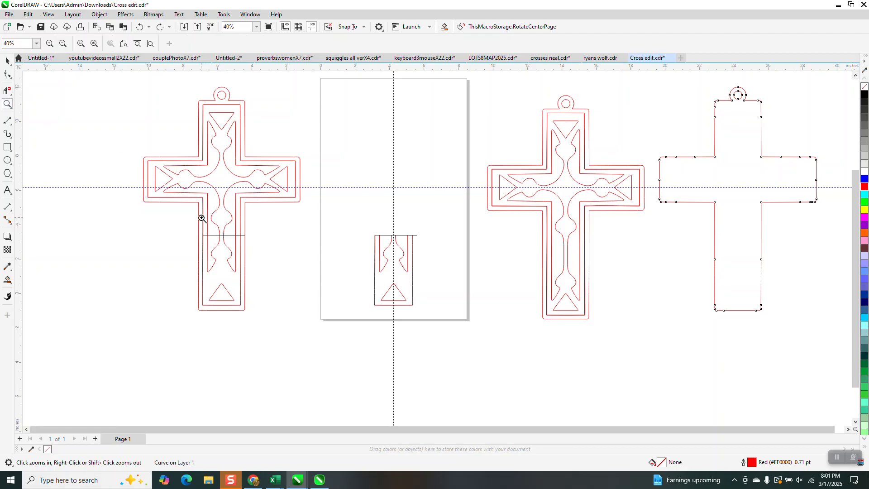
left_click_drag(189, 222, 272, 250)
key("F10")
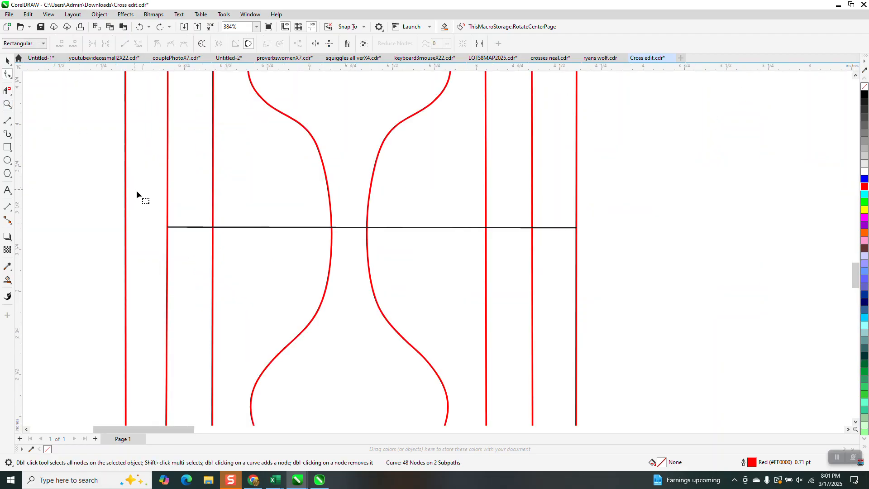
left_click(174, 227)
left_click_drag(171, 228, 126, 227)
scroll(144, 174, "down", 5)
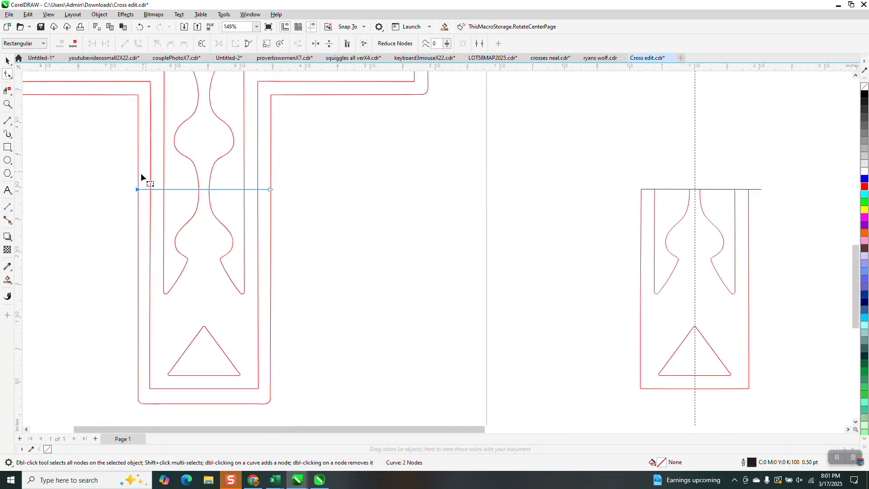
Delete all segments of the left cross below its horizontal line with the Virtual Segment Delete tool
left_click(7, 91)
left_click_drag(132, 189, 261, 339)
scroll(232, 388, "down", 2)
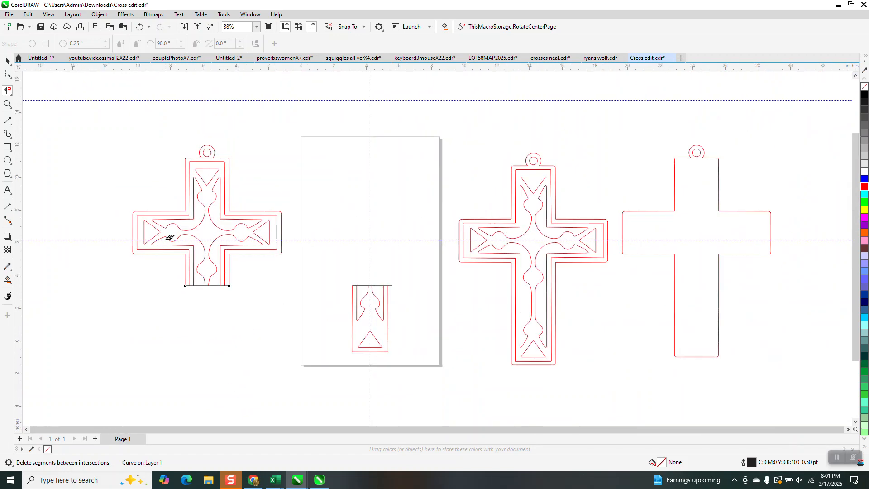
Delete the horizontal cutting lines from the left cross and the centre lower-arm piece
left_click(7, 63)
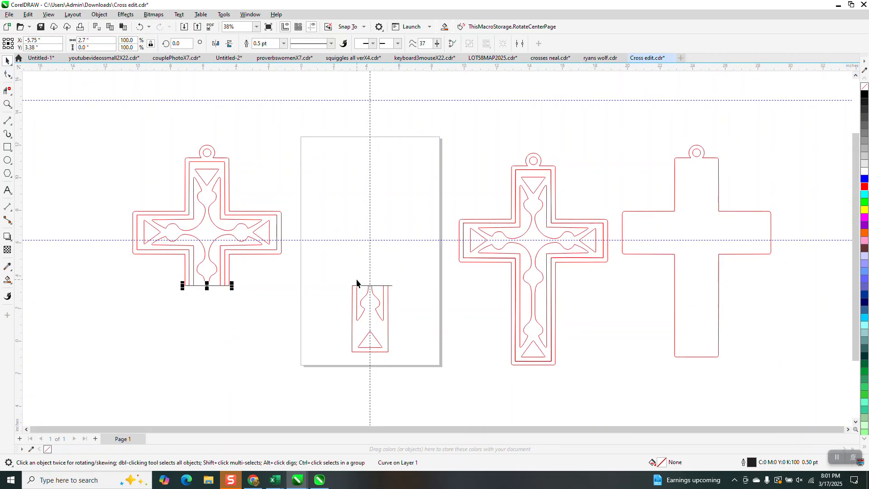
left_click(396, 300)
left_click(388, 286)
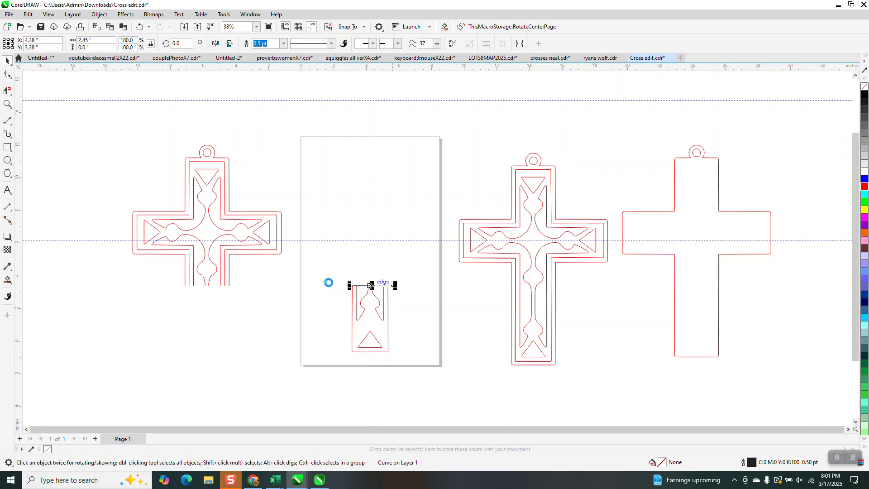
key("Delete")
Select the whole upper cross section and move it 10 inches right, directly above the centre lower-arm piece
left_click_drag(297, 314, 297, 314)
key("c")
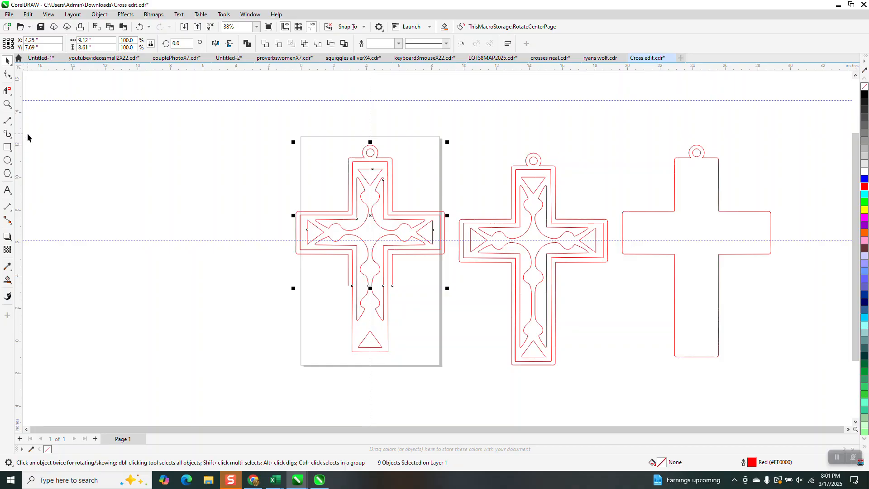
Undo the upper section's move, the cutting-line deletions and the segment deletions back to both whole crosses
left_click(139, 27)
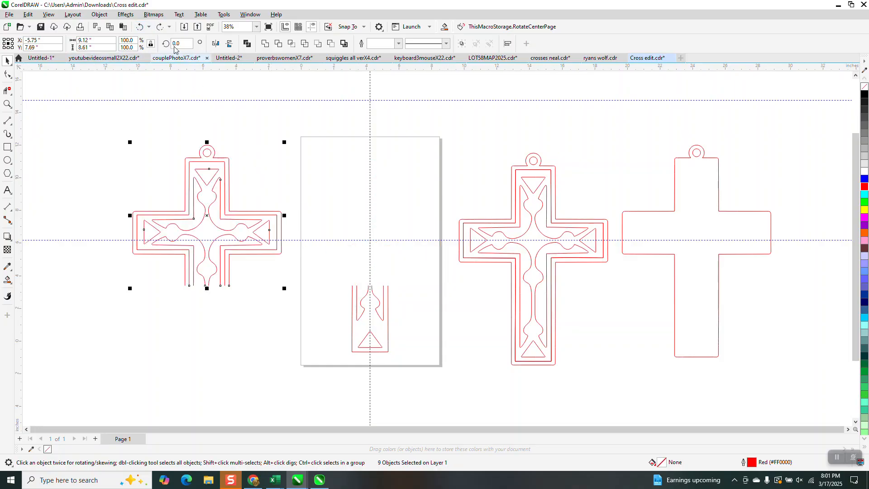
left_click(139, 27)
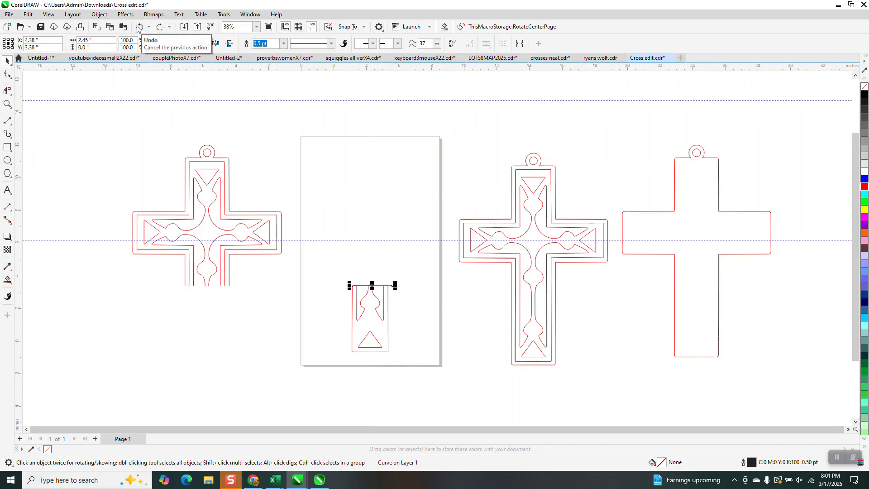
left_click(140, 27)
left_click(139, 27)
left_click(139, 27)
left_click(140, 28)
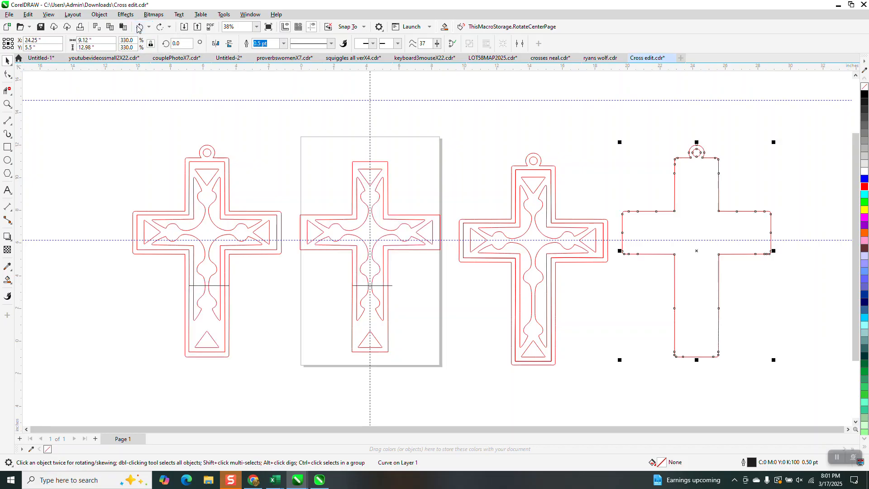
left_click(140, 27)
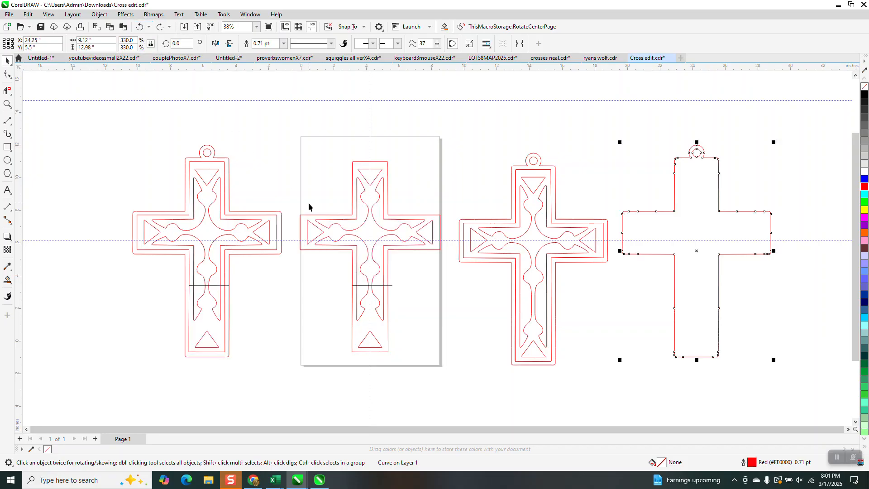
Move the left cross's outer border with its hanging loop 10 inches left, away from the inner pattern
left_click(229, 163)
key("Left")
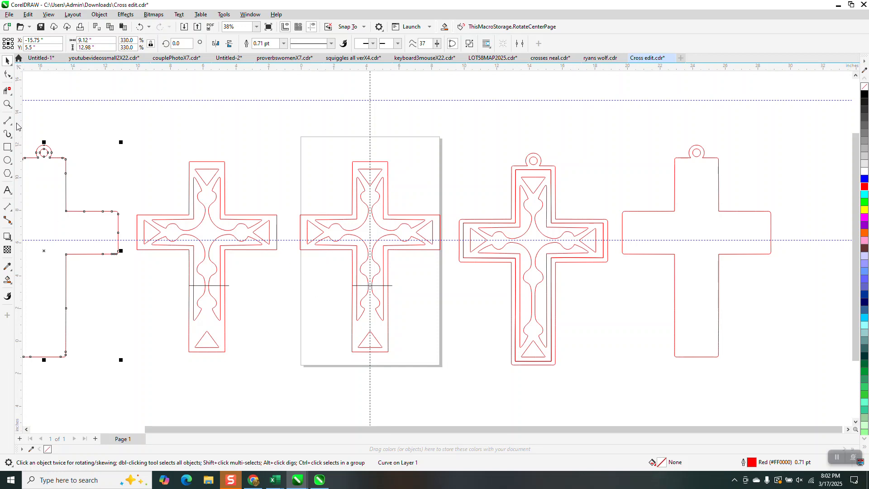
With Virtual Segment Delete, remove the centre cross below its horizontal line and the left cross above its line
left_click(7, 91)
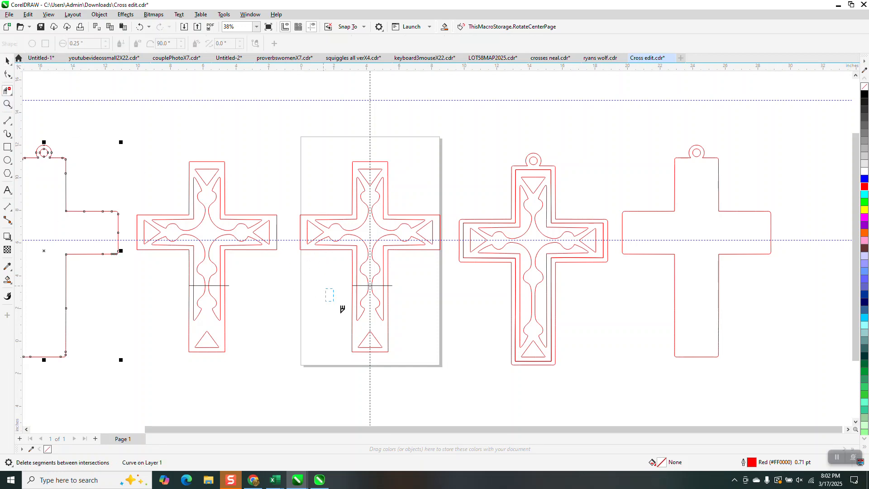
left_click_drag(343, 309, 404, 360)
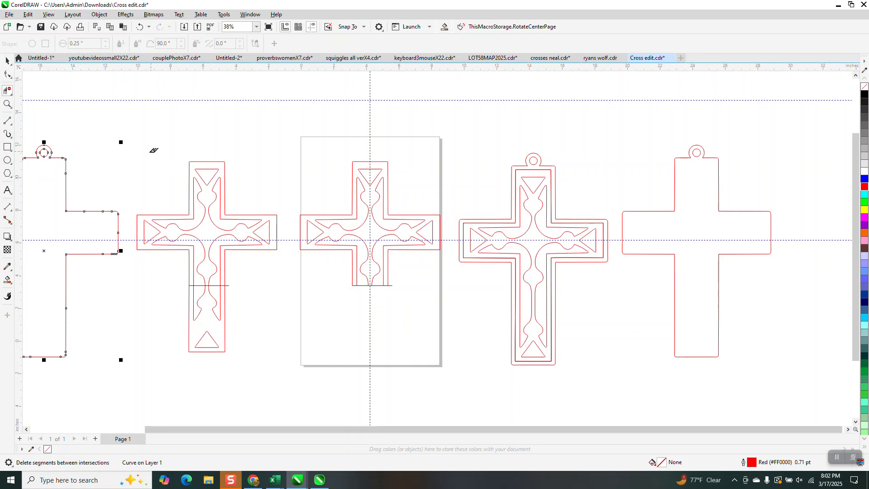
left_click_drag(135, 151, 289, 272)
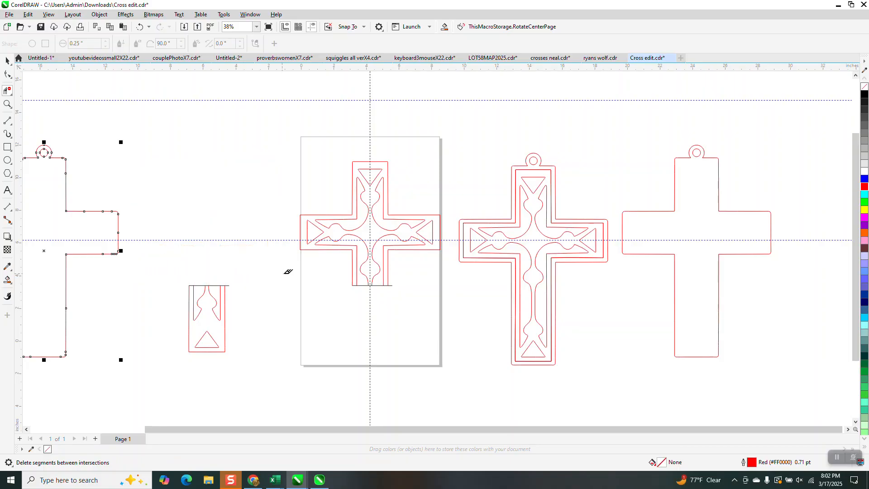
Delete both horizontal cutting lines and move the left lower-arm piece 10 inches right, directly beneath the centre upper section
left_click(8, 61)
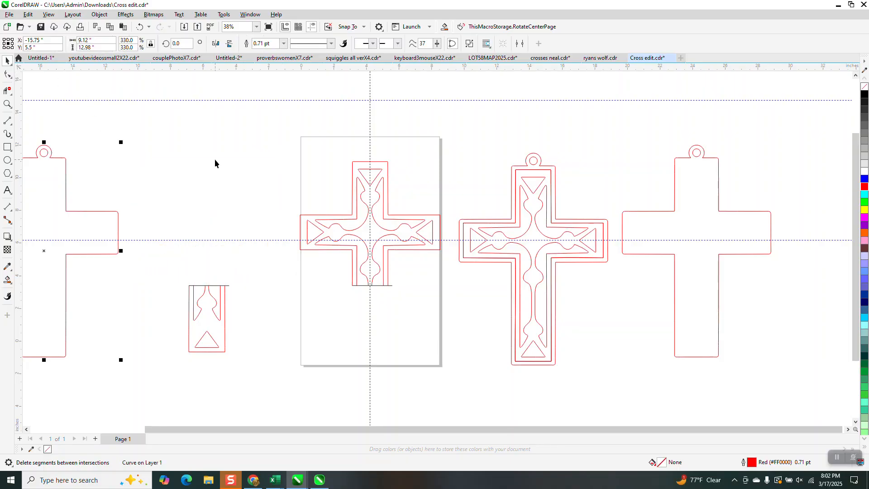
left_click(230, 286)
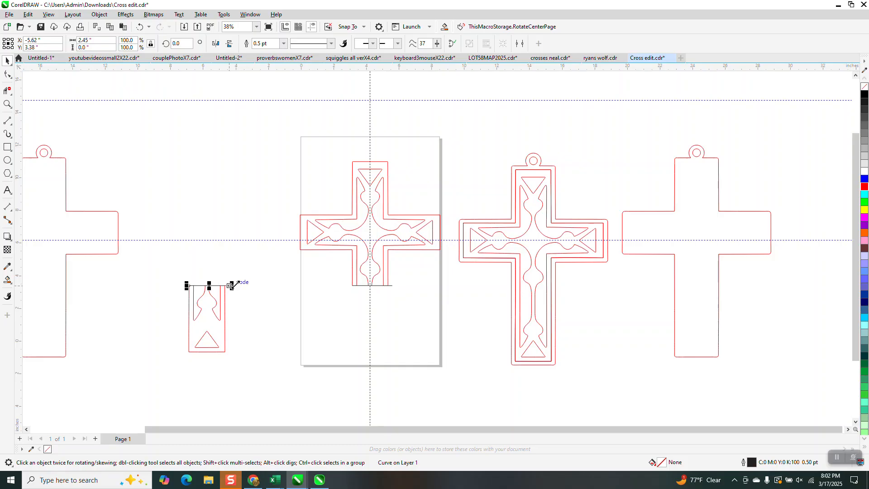
key("Delete")
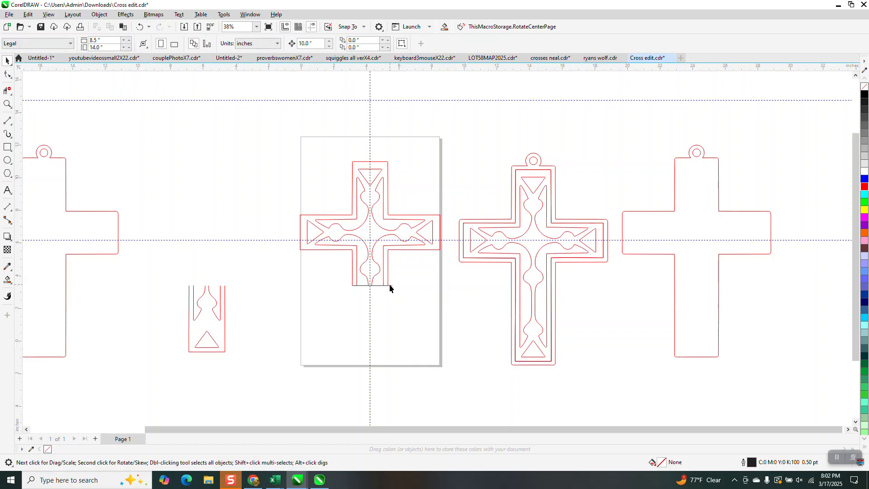
left_click(389, 285)
key("Delete")
left_click_drag(182, 262, 421, 341)
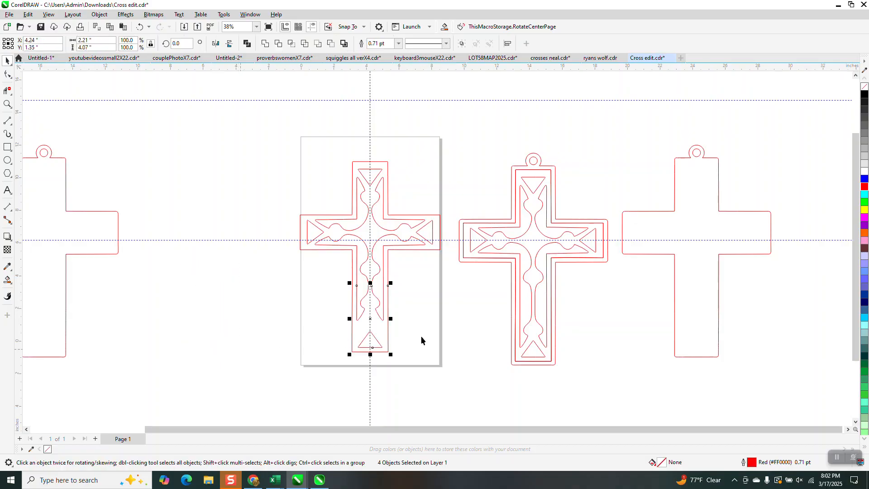
Try the far-right plain border around the centre cross, and move it back 10 inches right onto the right cross
left_click(695, 301)
key("Left")
key("Left")
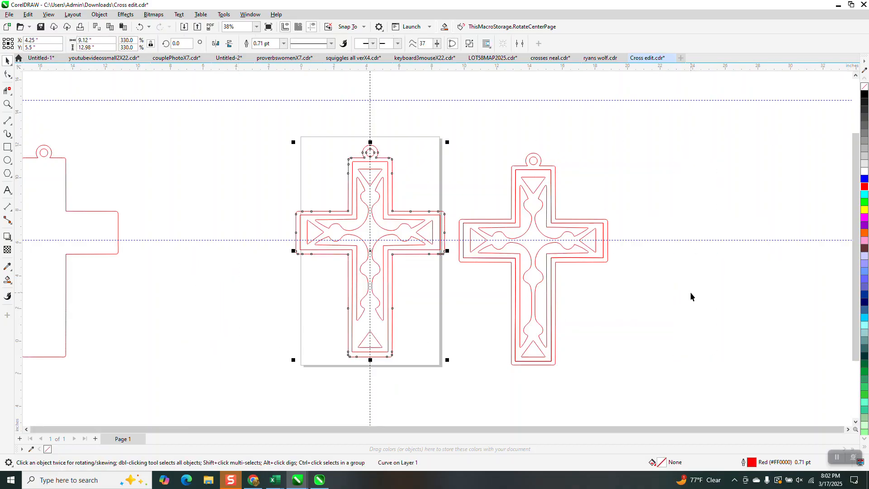
key("Right")
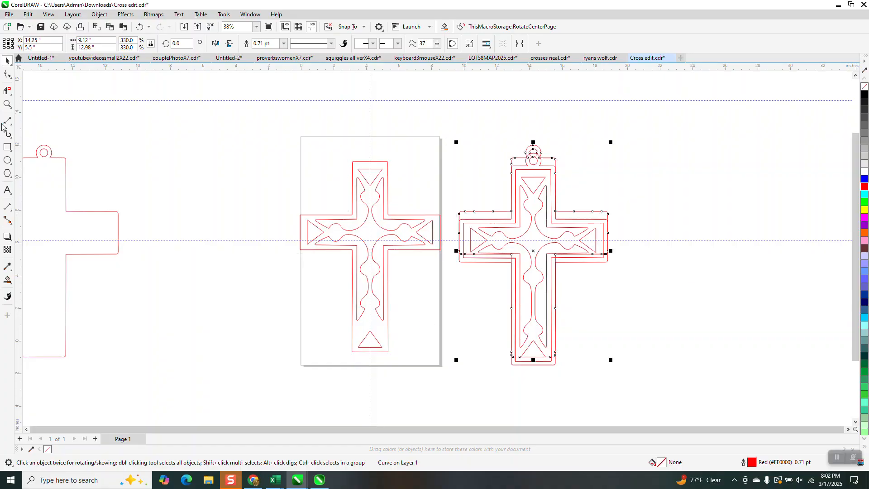
Move the two lower curved pattern pieces of the centre cross straight down about 1 inch, closer to the bottom triangle
left_click(7, 104)
left_click_drag(290, 257, 494, 377)
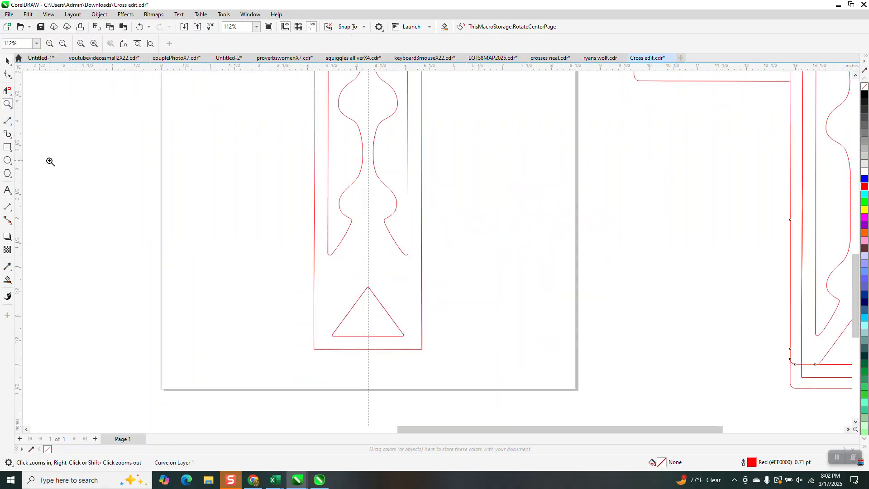
left_click(8, 61)
left_click(406, 196)
scroll(402, 209, "down", 1)
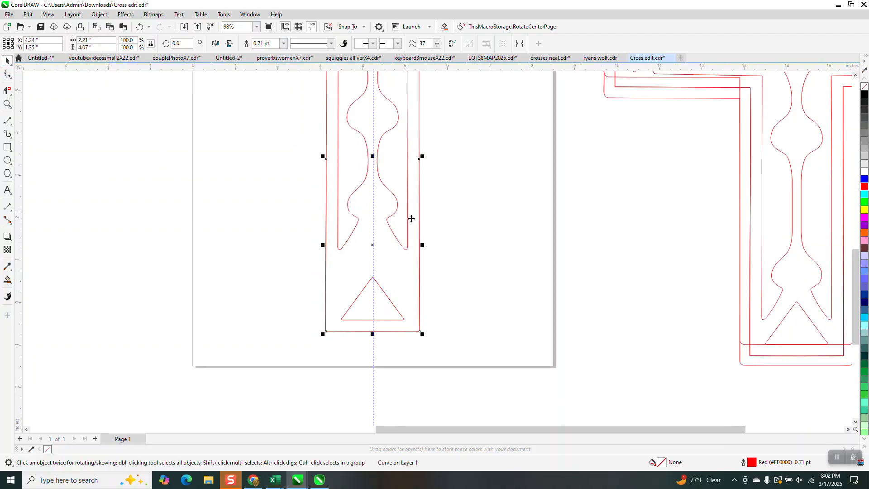
left_click(396, 196)
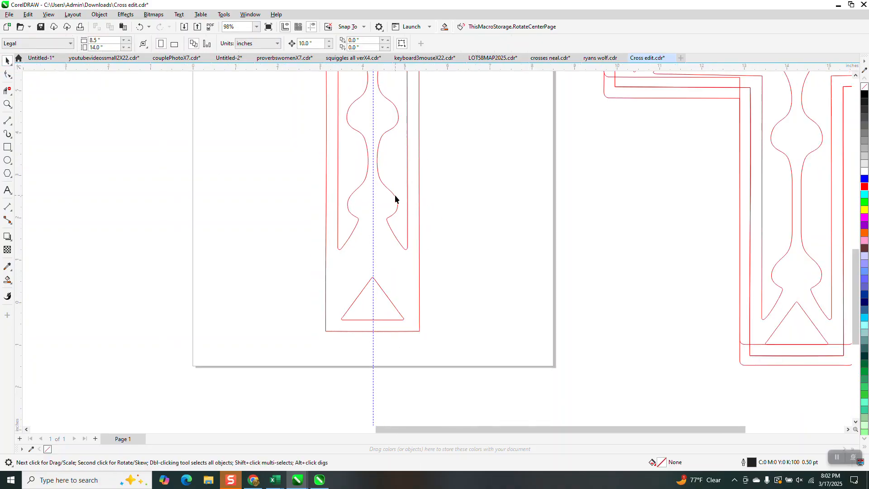
left_click(396, 195)
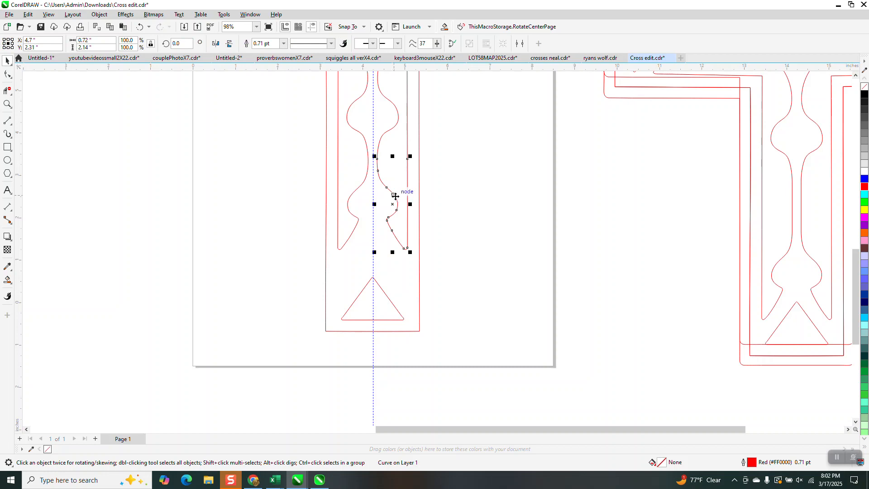
left_click(356, 189, "shift")
left_click_drag(373, 204, 371, 246)
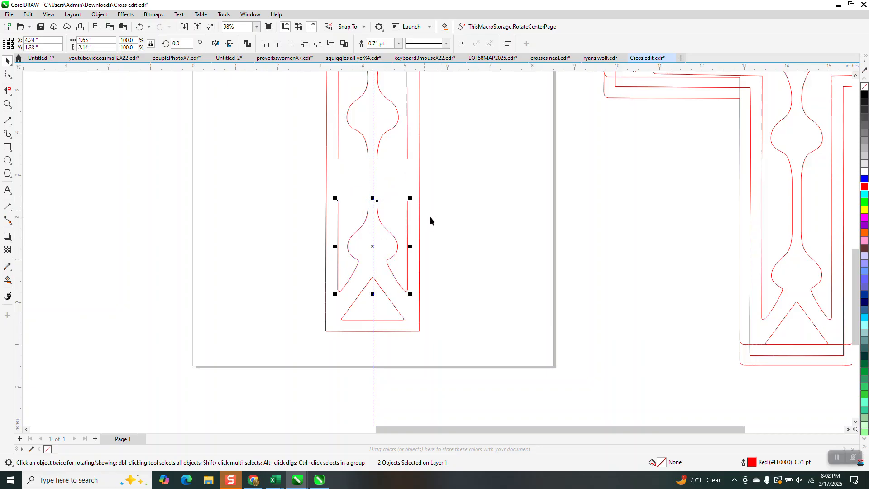
Bridge the four gaps in the centre cross's lower-arm pattern with vertical 2-point lines about 1 inch long, snapped node to node
left_click(8, 104)
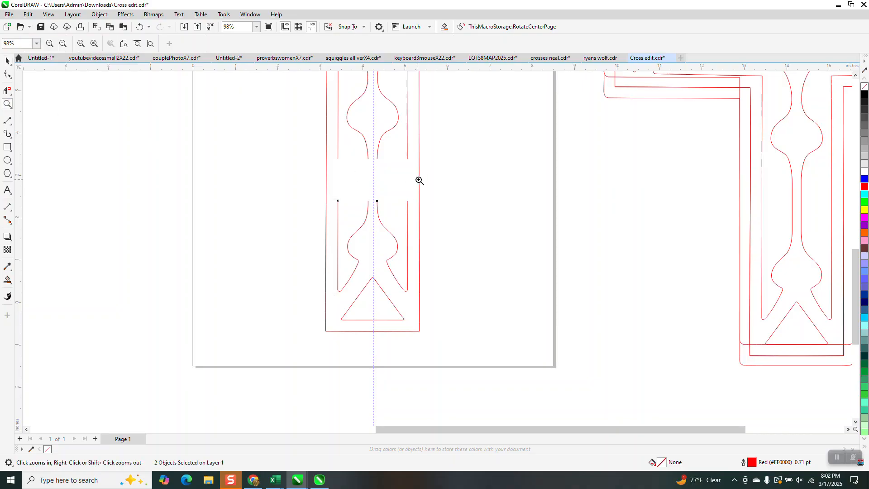
left_click_drag(318, 136, 520, 264)
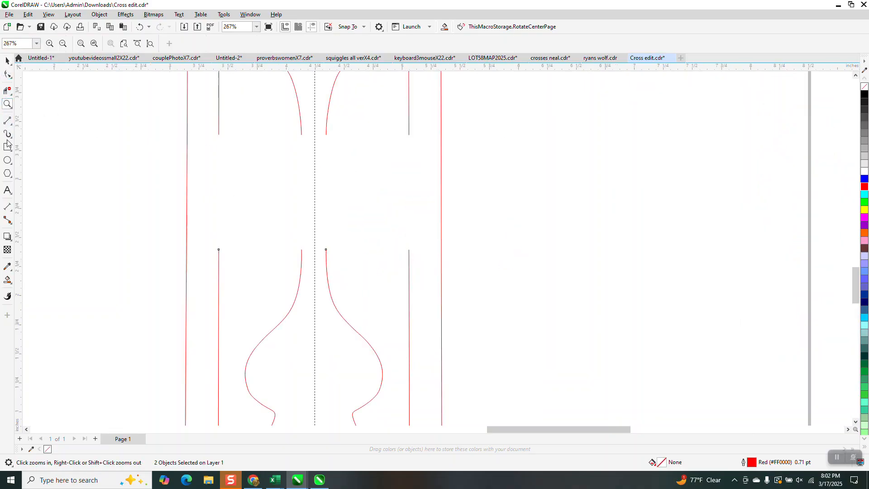
left_click(13, 126)
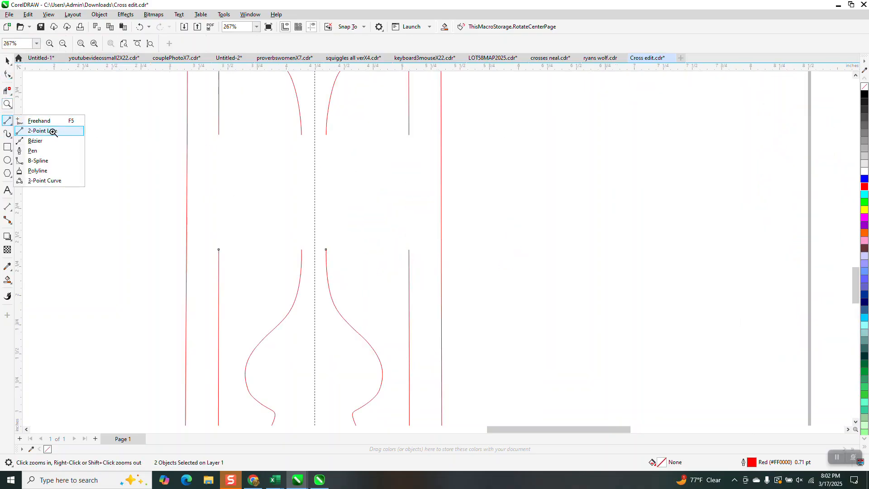
left_click(53, 130)
left_click_drag(219, 135, 219, 249)
mouse_move(409, 135)
left_mouse_down()
mouse_move(417, 198)
mouse_move(408, 250)
left_mouse_up()
left_click_drag(326, 135, 326, 250)
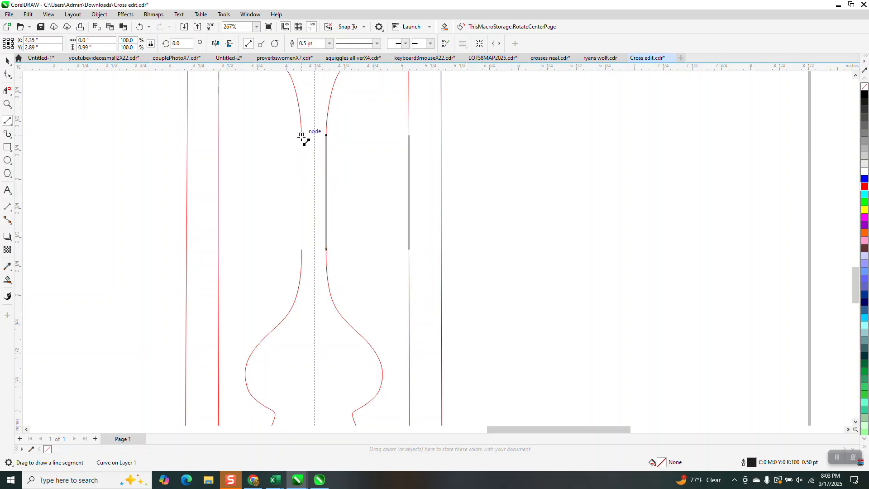
left_click_drag(302, 135, 303, 250)
Move the plain left outer border 20 inches right so that it surrounds the lengthened centre cross
scroll(295, 284, "down", 5)
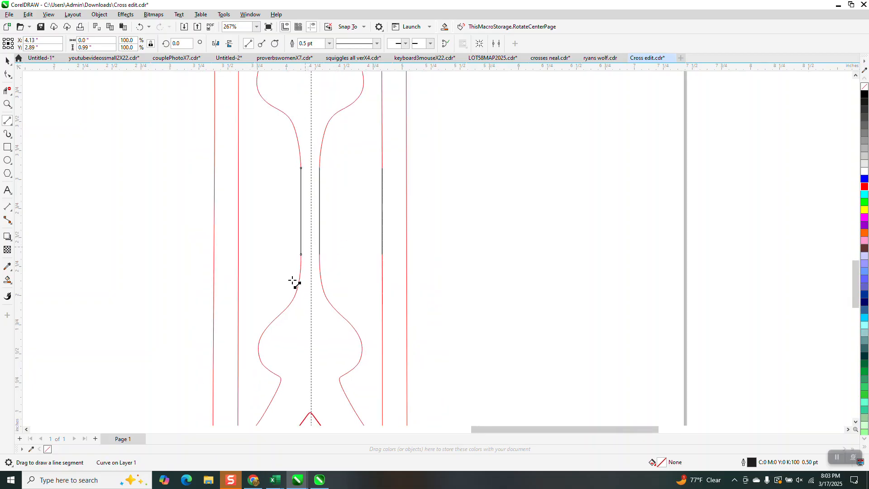
scroll(252, 243, "down", 2)
scroll(347, 236, "down", 1)
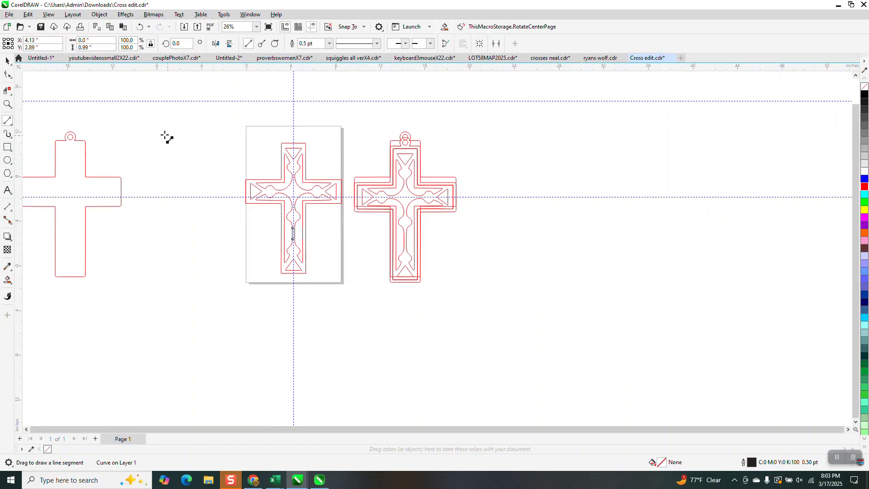
left_click(7, 60)
left_click(120, 181)
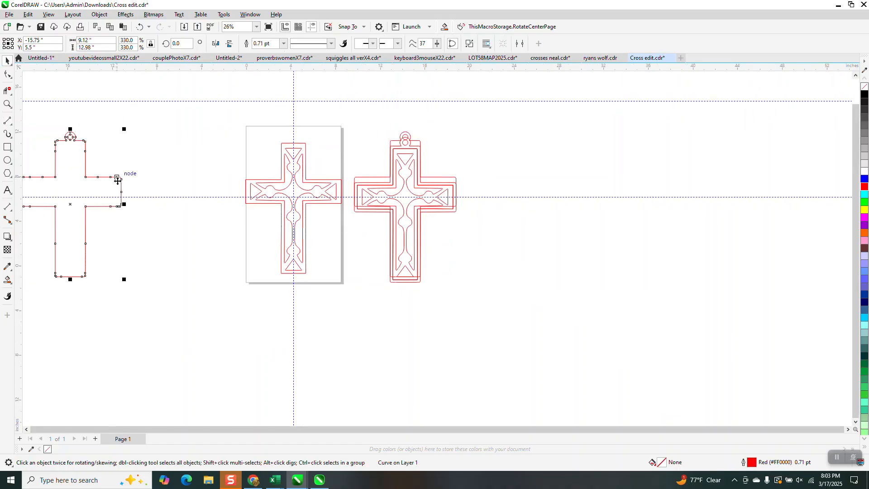
key("Down")
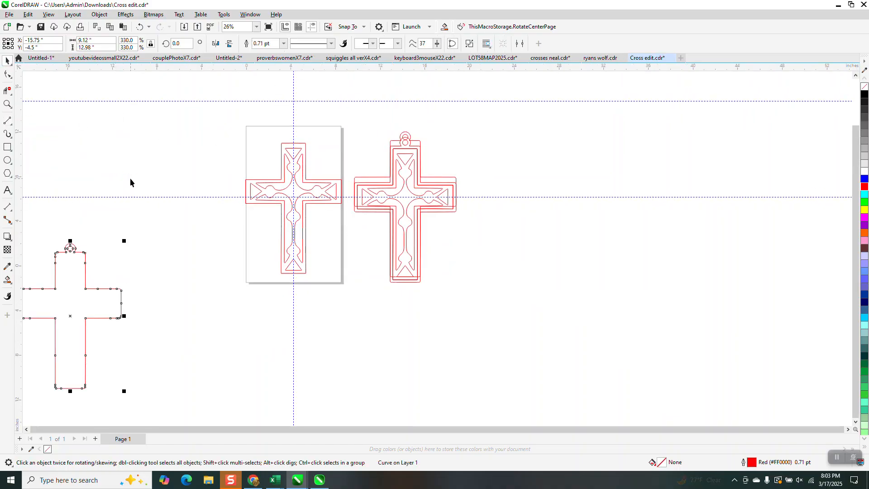
key("Up")
key("Right")
key("Right")
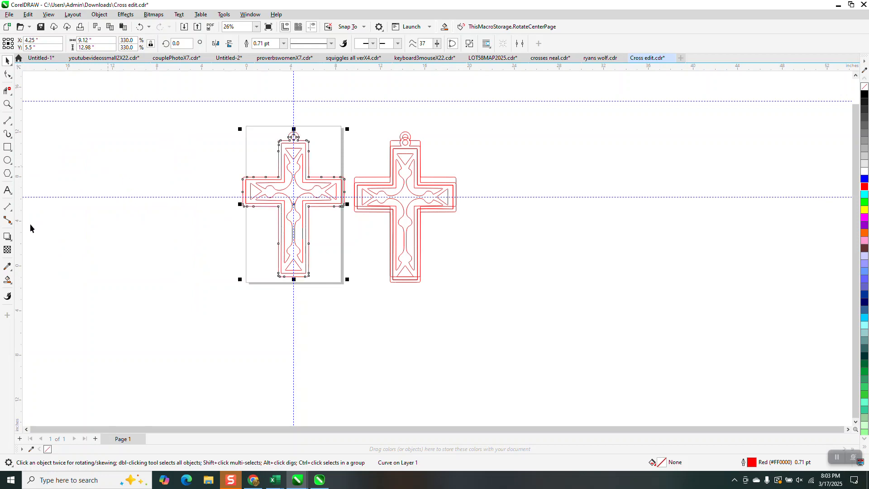
Smart-fill the centre cross's outer border band and inner pattern region in blue, moving each resulting shape 10 inches left
left_click(7, 280)
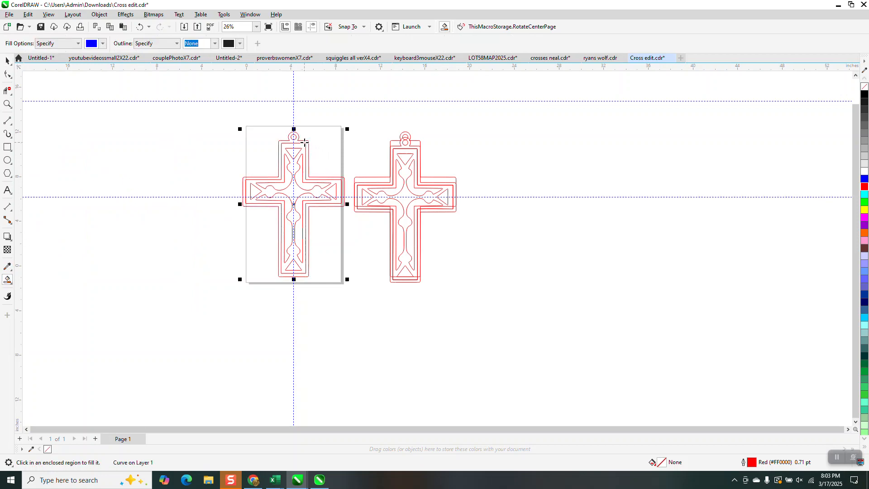
left_click(304, 143)
key("Left")
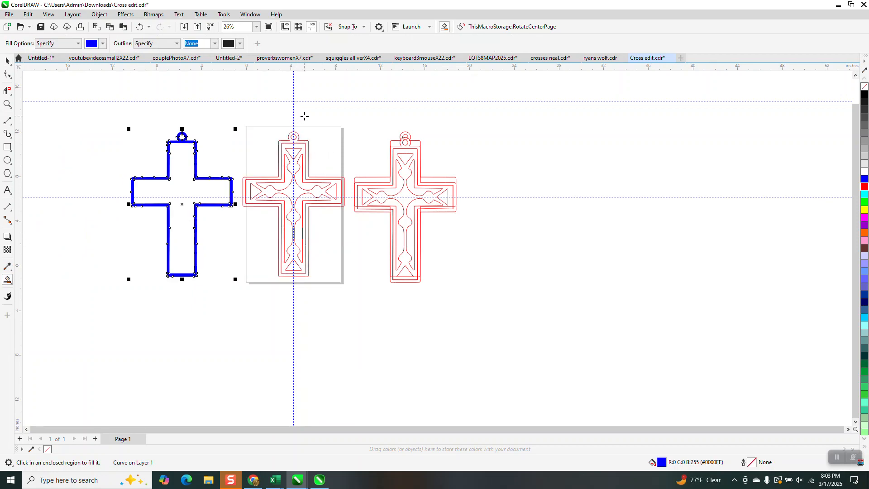
left_click(300, 146)
key("Left")
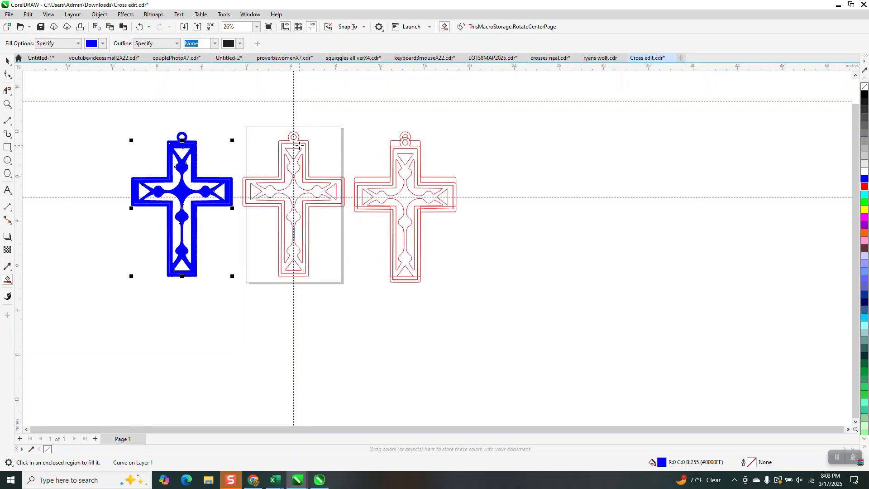
Remove the fill from both blue cross shapes and give them a red outline
left_click(7, 61)
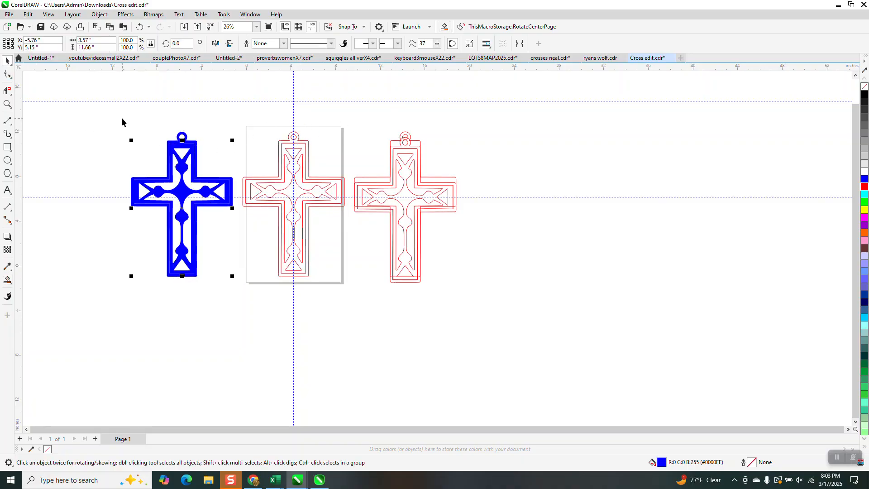
left_click_drag(122, 118, 250, 301)
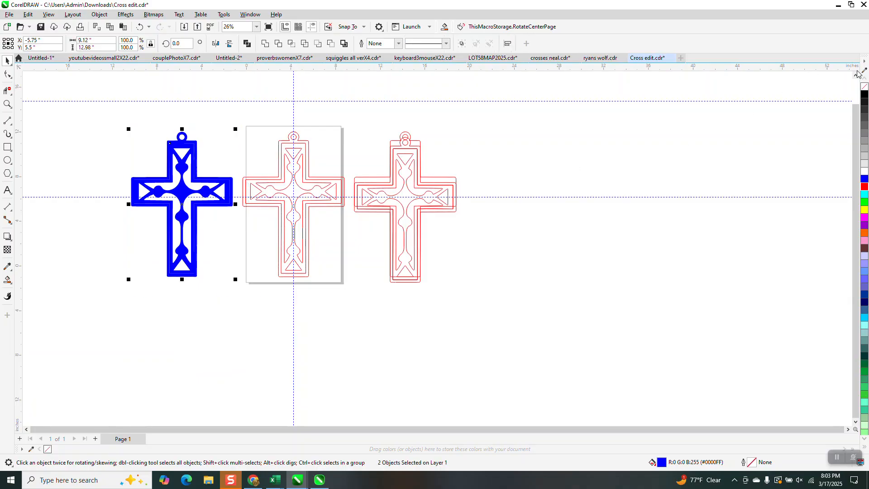
left_click(865, 86)
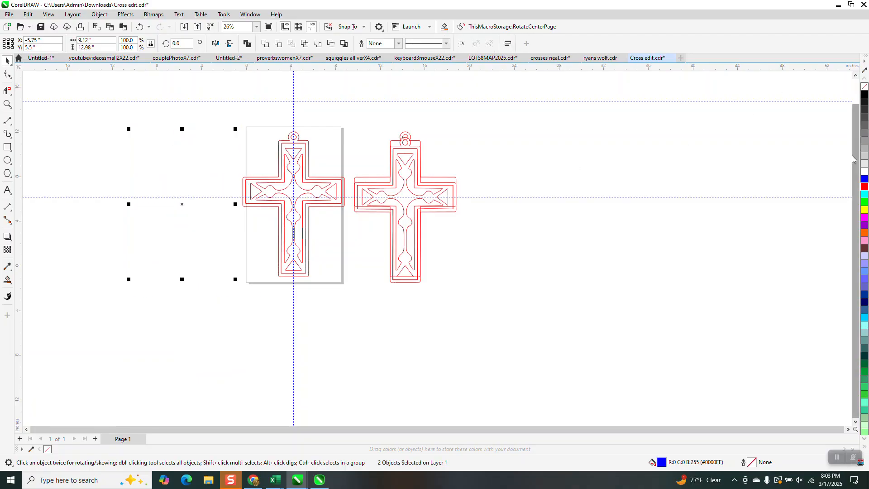
right_click(864, 186)
left_click(384, 77)
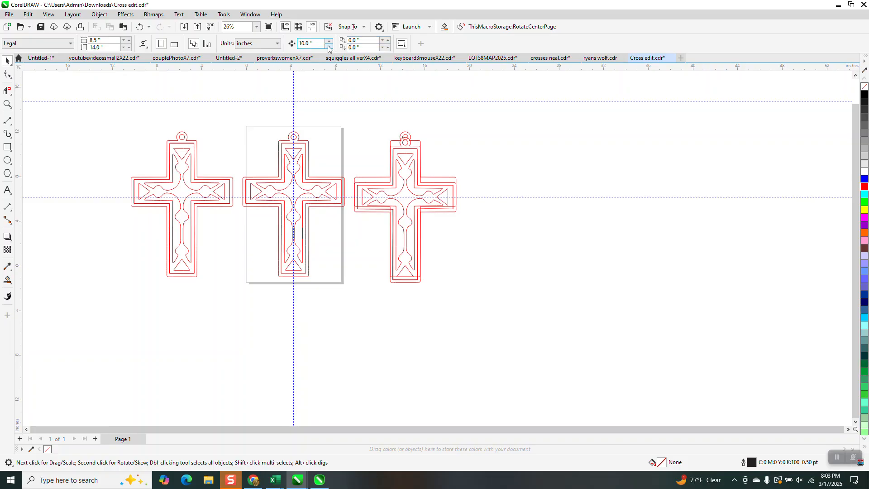
Delete the top edge and upper side segments of the left cross's inner border with virtual segment delete
left_click(7, 103)
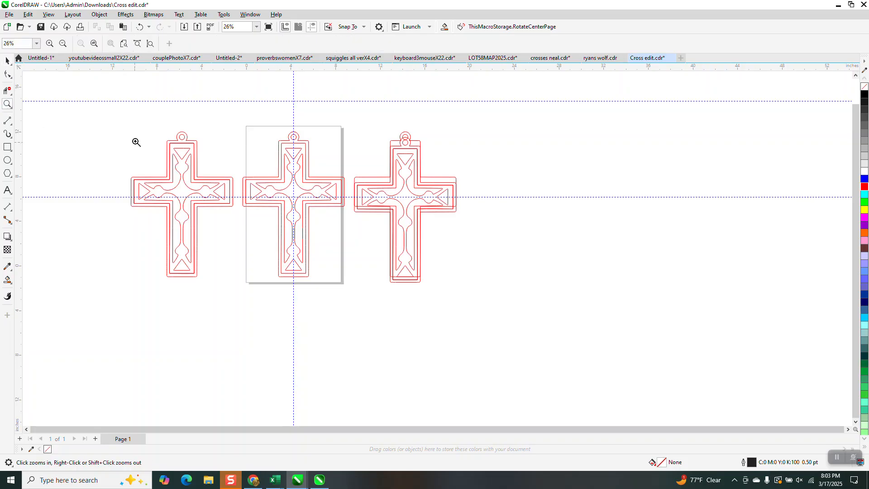
left_click_drag(135, 139, 258, 296)
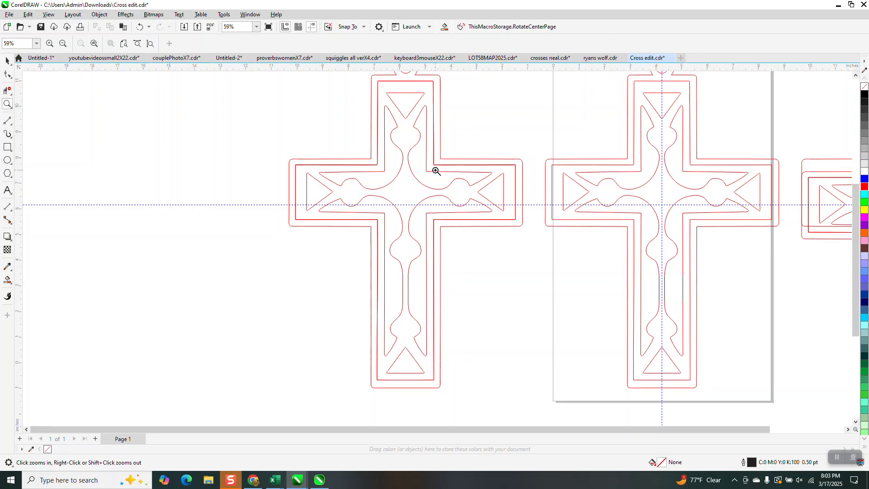
left_click(7, 61)
key("space")
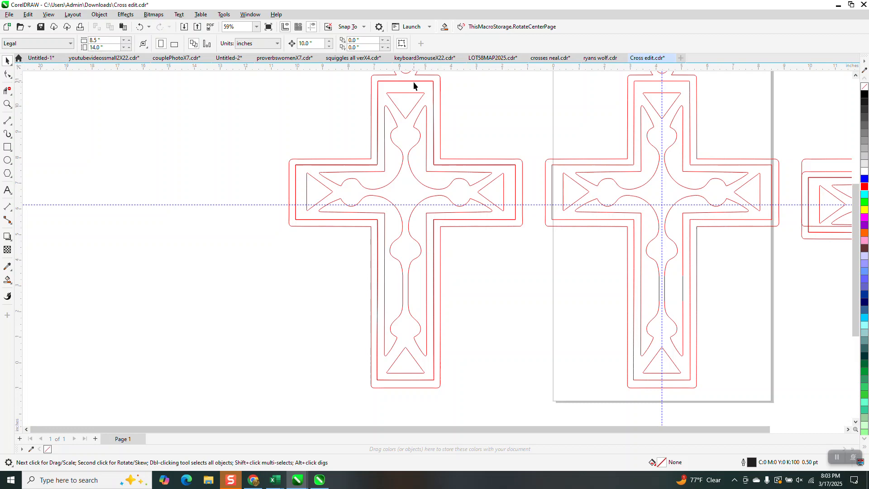
left_click(7, 90)
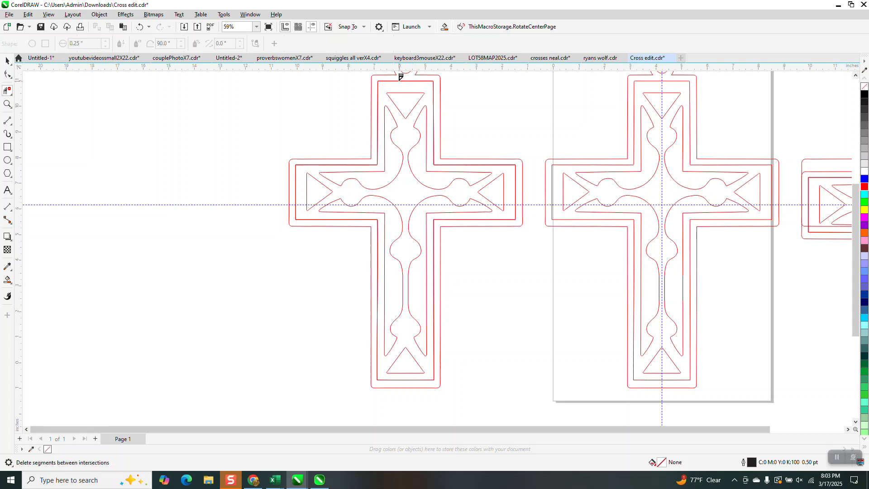
left_click(400, 79)
left_click(434, 86)
left_click(379, 94)
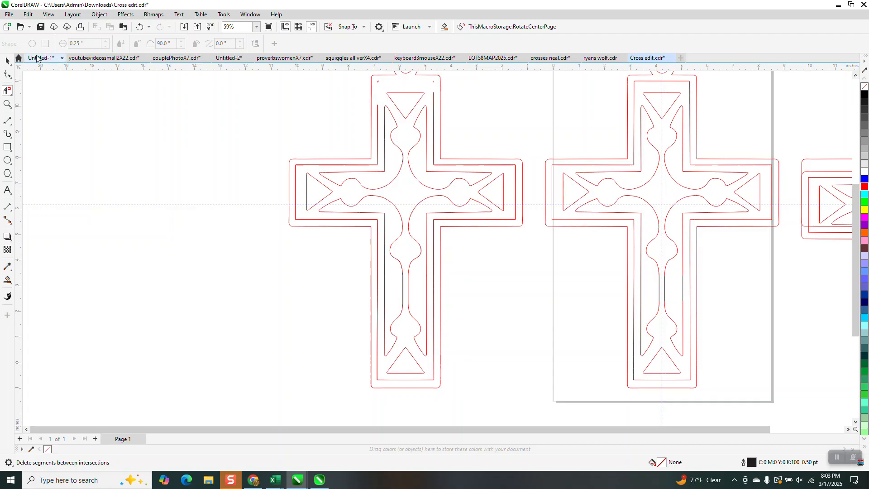
key("space")
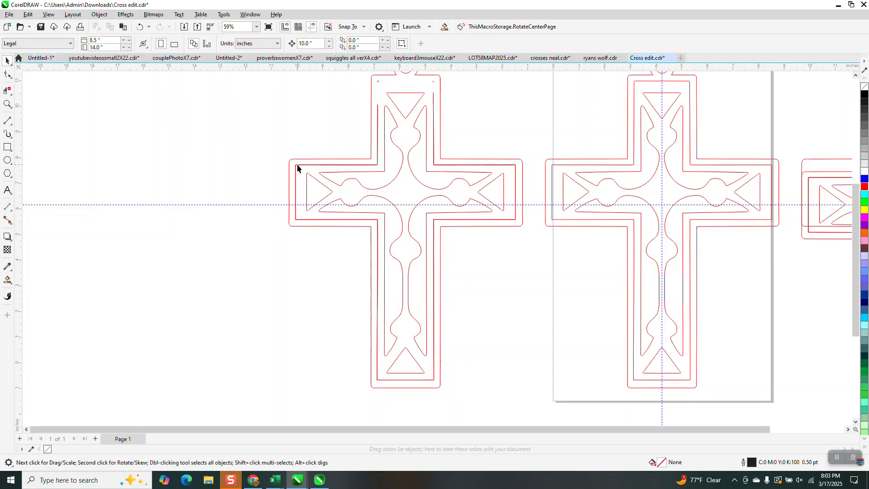
Break the left cross's pattern curve apart and move its open inner border 10 inches left
left_click(297, 168)
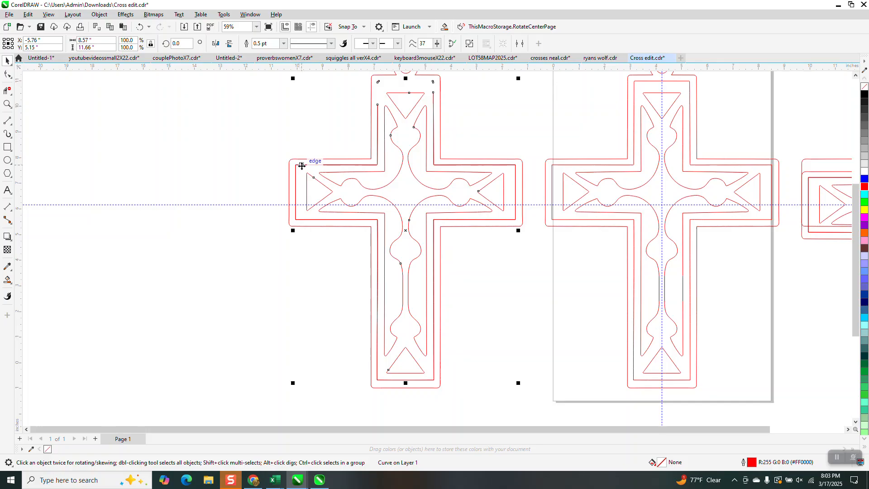
key("Left")
key("Right")
left_click(99, 15)
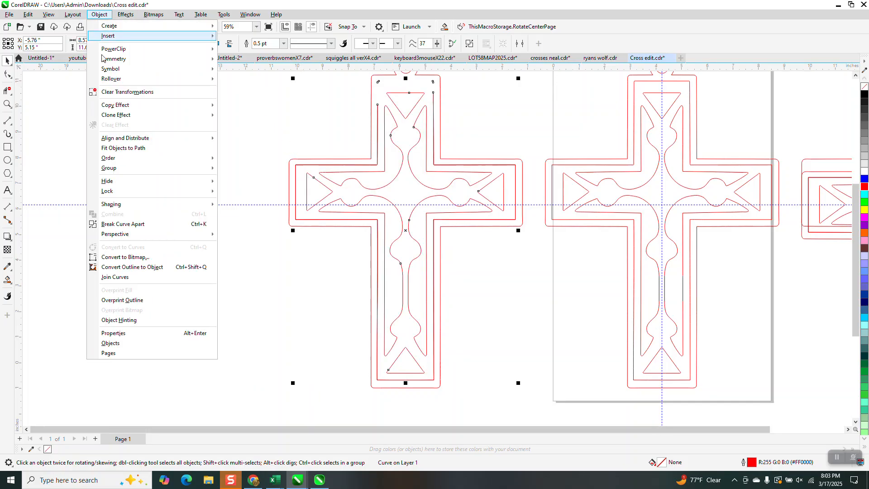
left_click(134, 224)
left_click(206, 187)
left_click(309, 169)
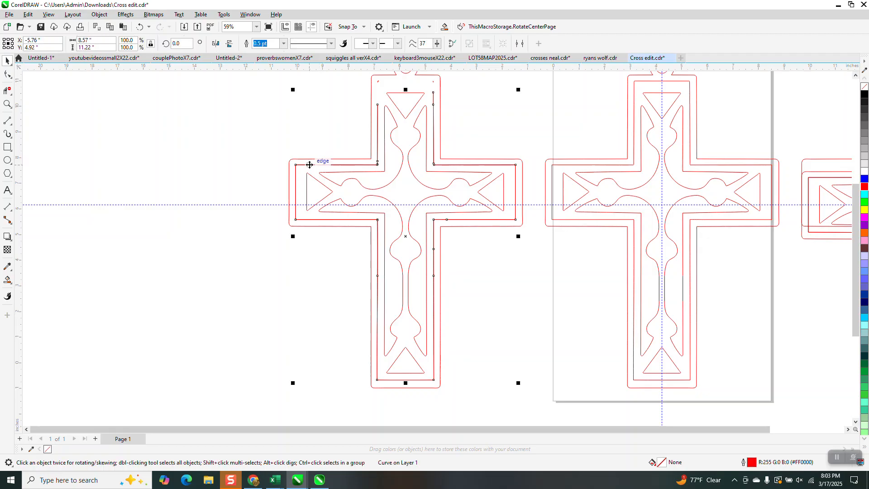
key("Left")
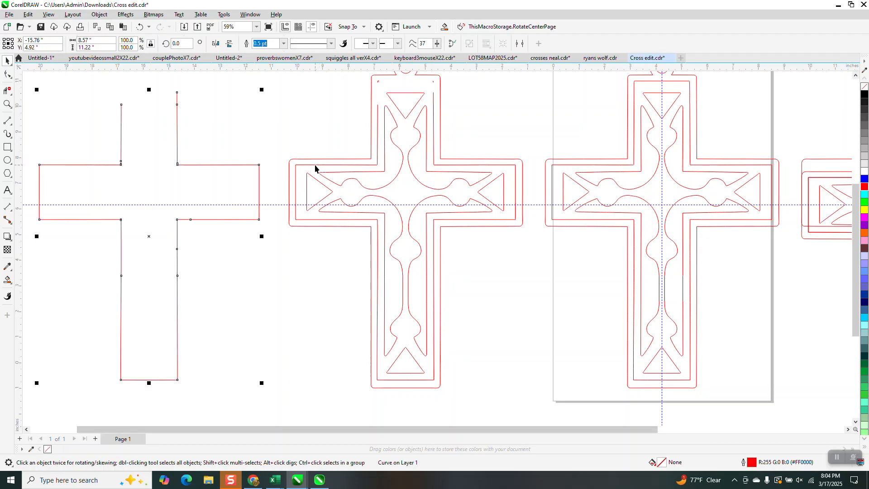
Try moving the left cross's remaining border outlines 10 inches left, and return them to the pattern
left_click(316, 168)
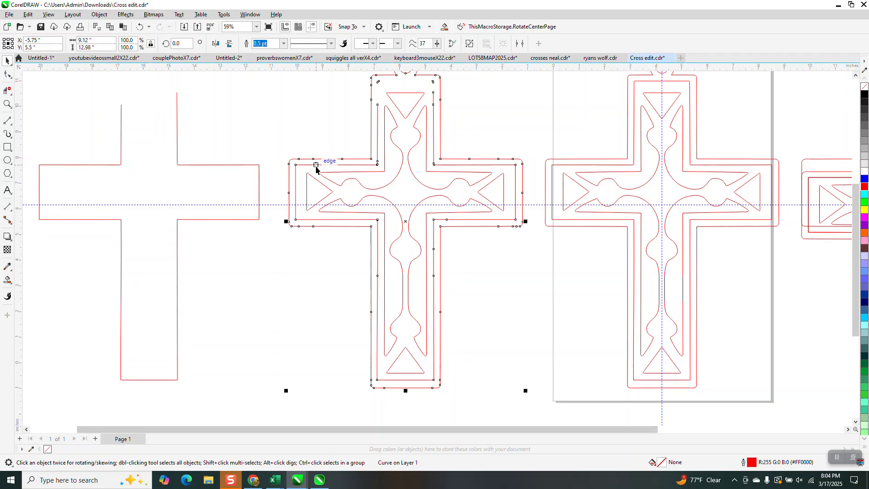
scroll(321, 190, "down", 1)
key("Left")
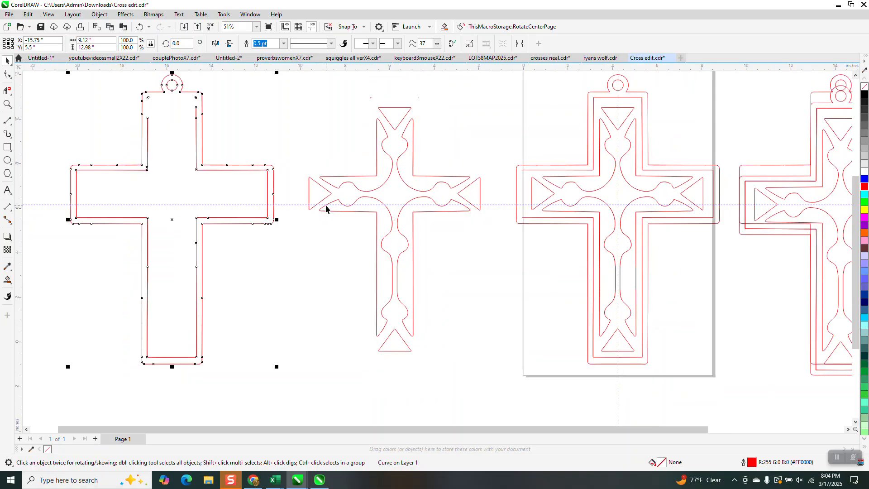
left_click(248, 126)
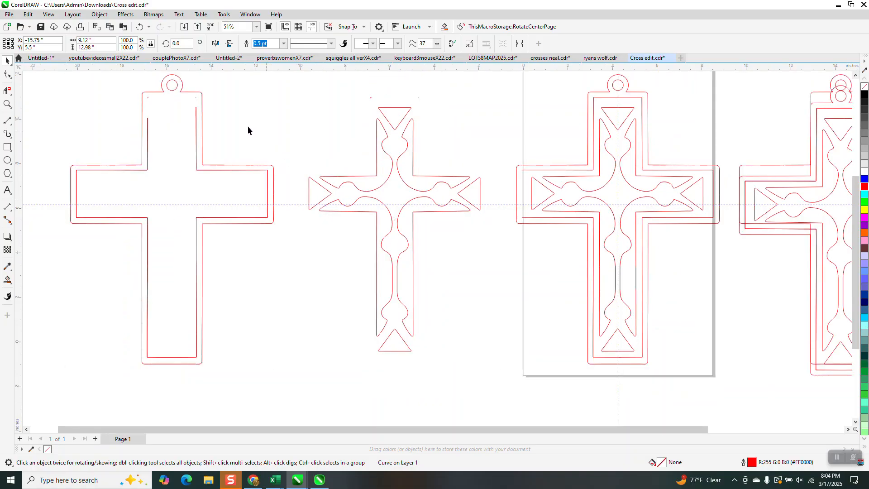
left_click(202, 103)
key("Right")
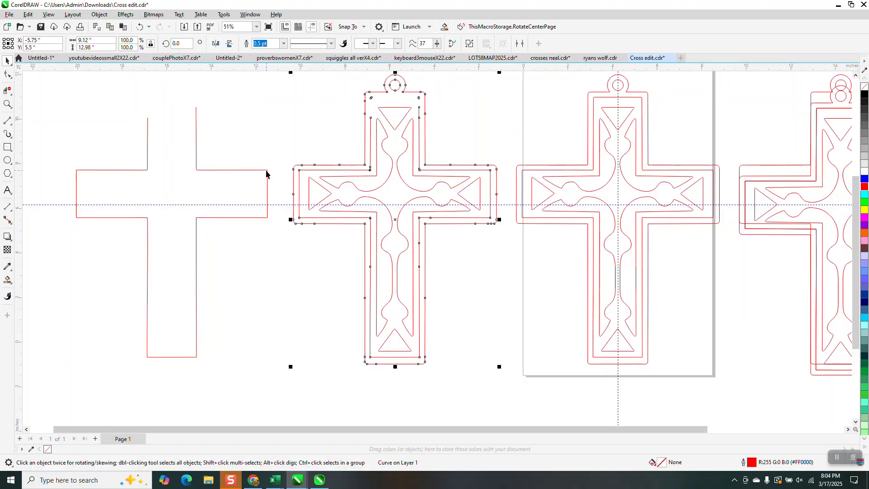
left_click(269, 248)
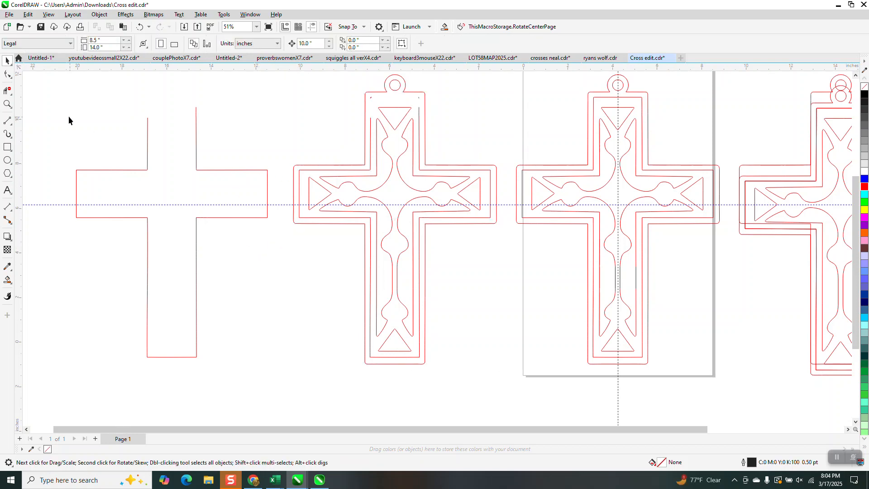
Delete the remaining inner border segments around the left cross's pattern and hide the guidelines
left_click(8, 90)
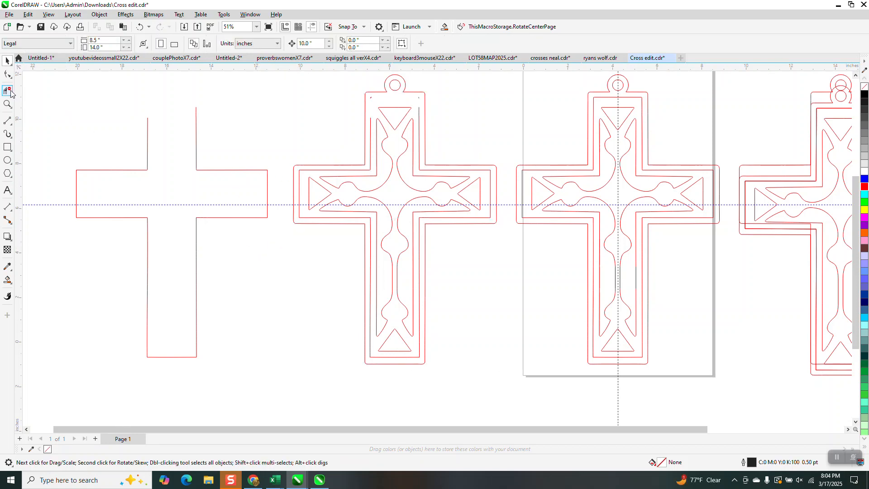
left_click(372, 159)
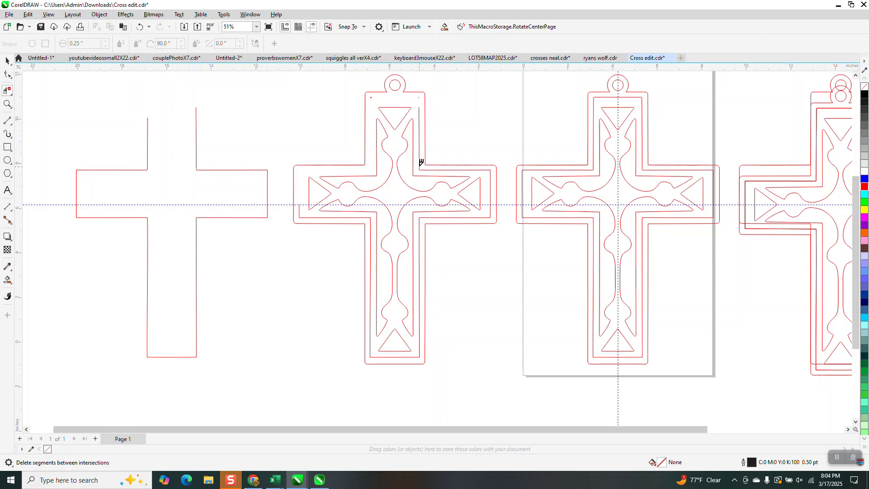
left_click(420, 167)
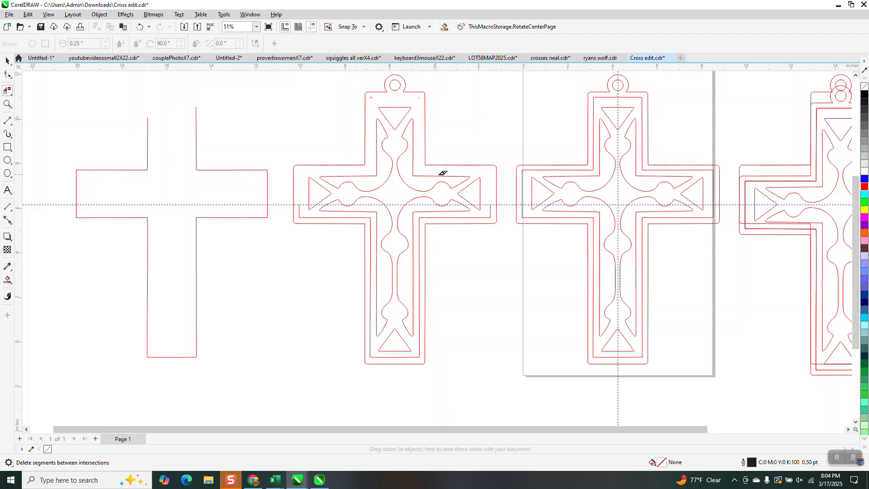
left_click(492, 212)
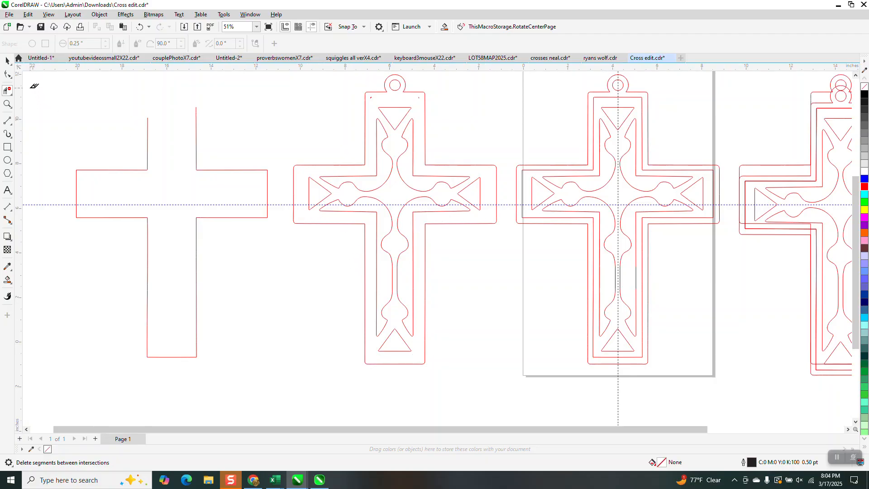
left_click(7, 60)
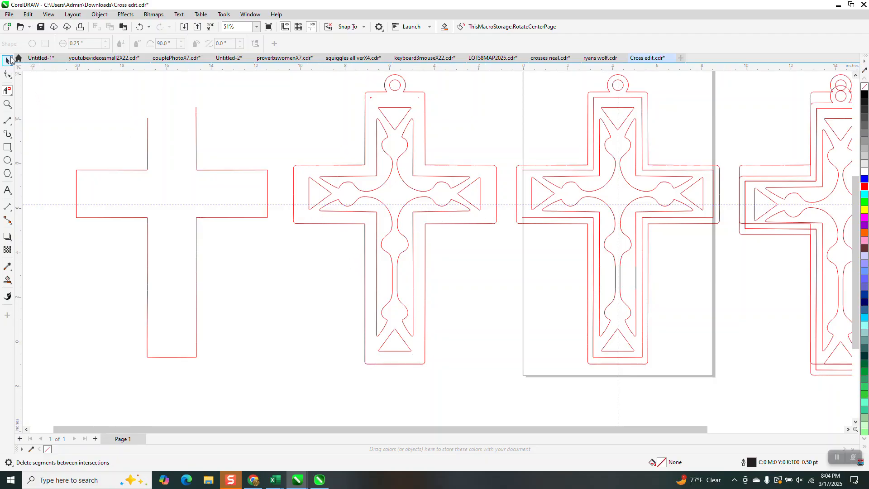
left_click(312, 27)
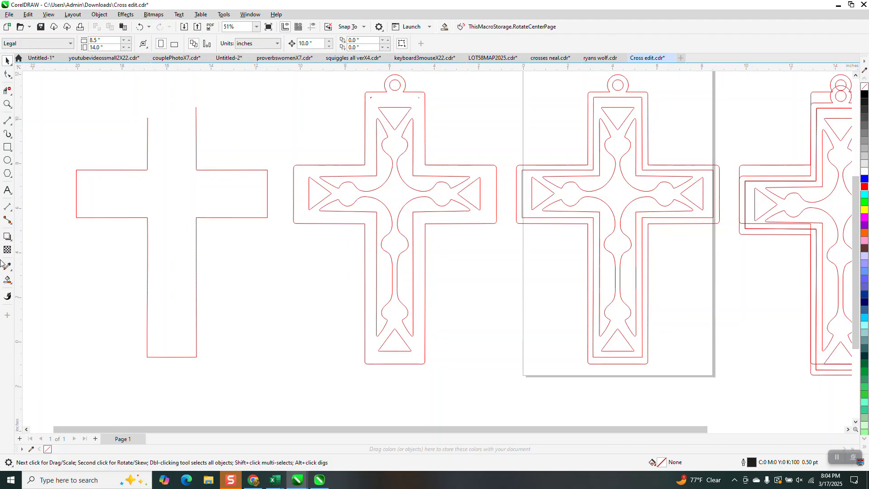
Try a blue smart fill between the left cross's outer border and its pattern, and undo it
left_click(7, 280)
left_click(384, 98)
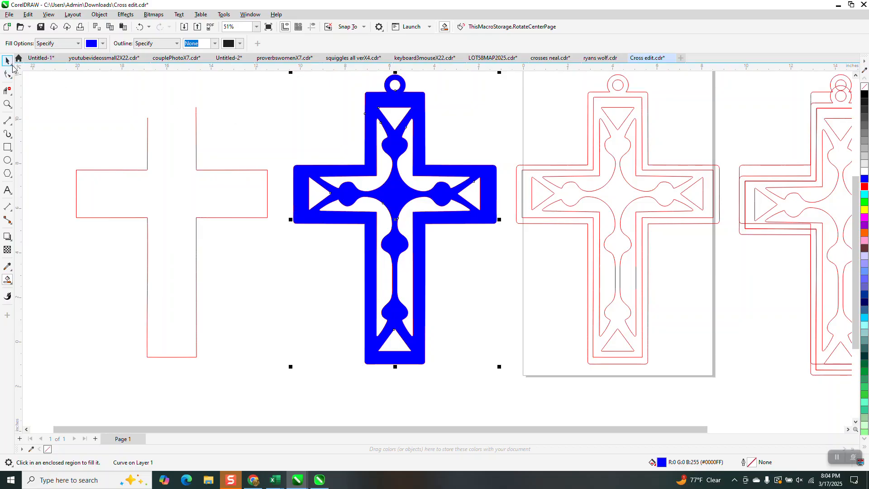
key("space")
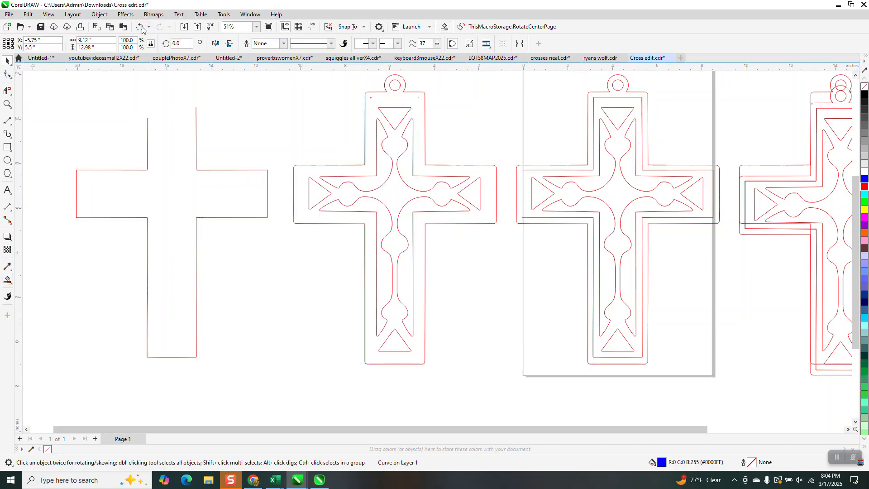
left_click(139, 27)
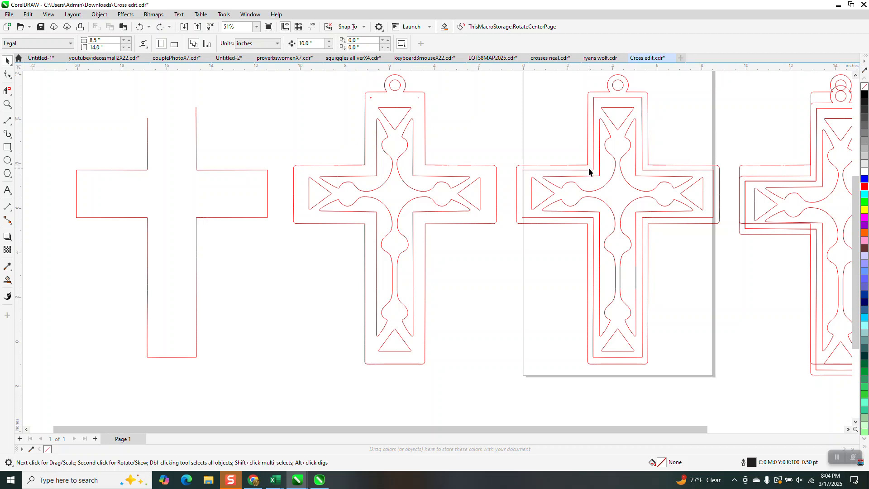
Move the complete cross without an inner border 20 inches left, past the open cross outline
scroll(524, 171, "down", 1)
scroll(524, 171, "down", 1)
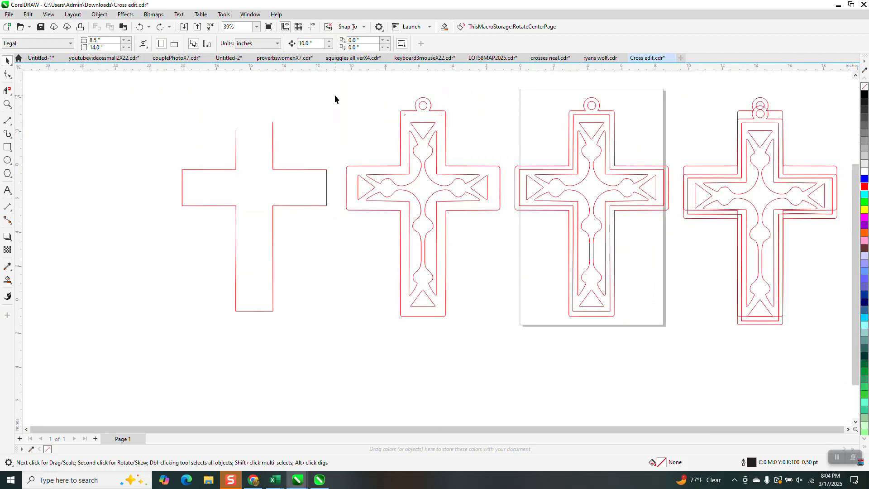
left_click_drag(335, 94, 528, 334)
key("Left")
key("Left")
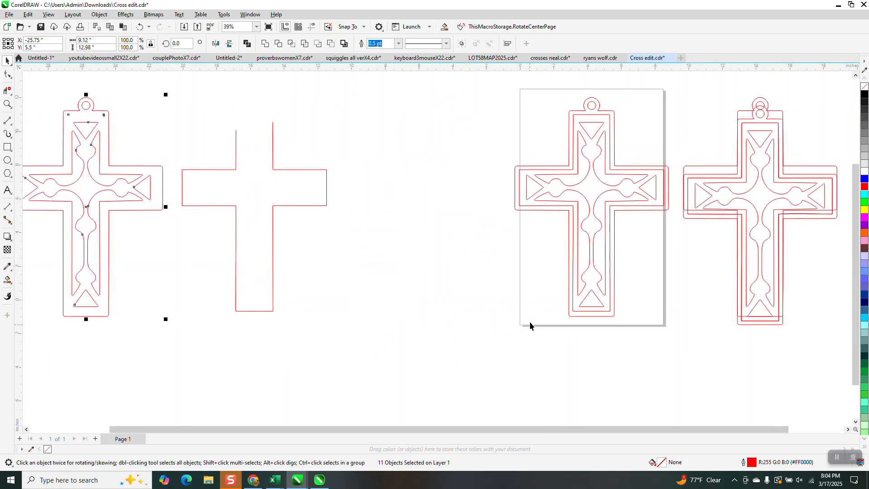
Smart-fill the centre cross's inner pattern region, move the new shape 10 inches left, and give it no fill and a red outline
left_click(7, 280)
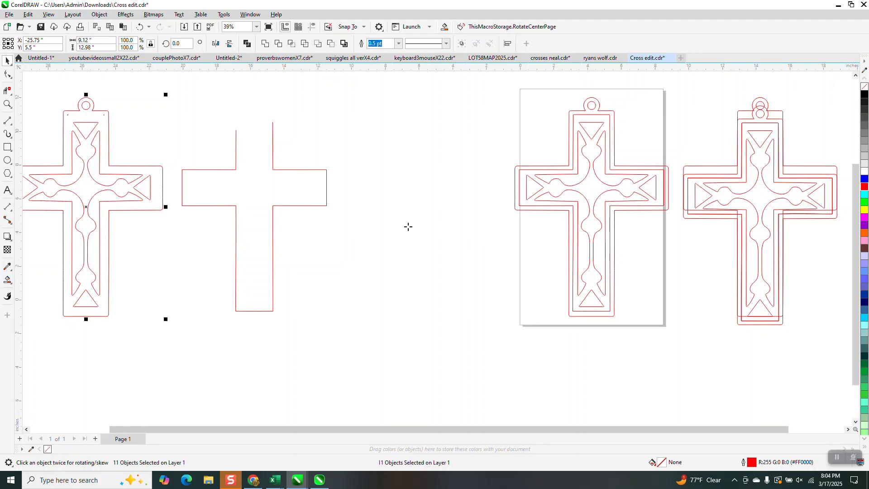
left_click(572, 204)
key("Left")
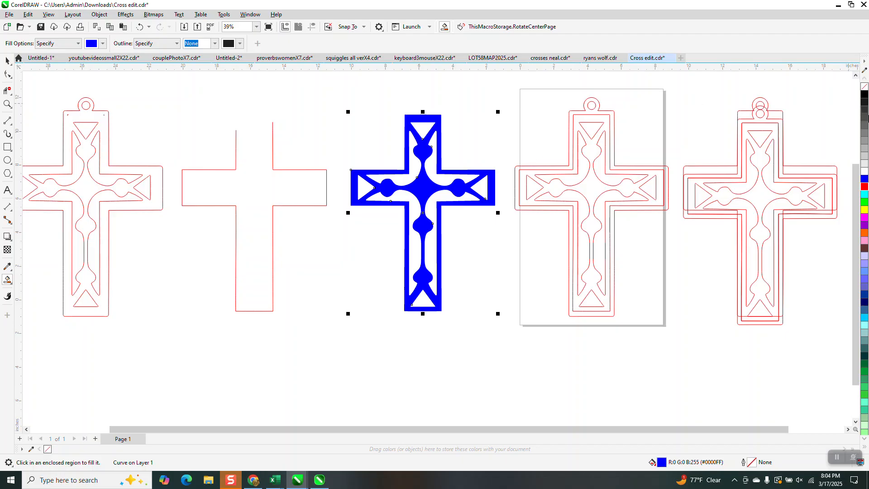
left_click(865, 86)
right_click(867, 189)
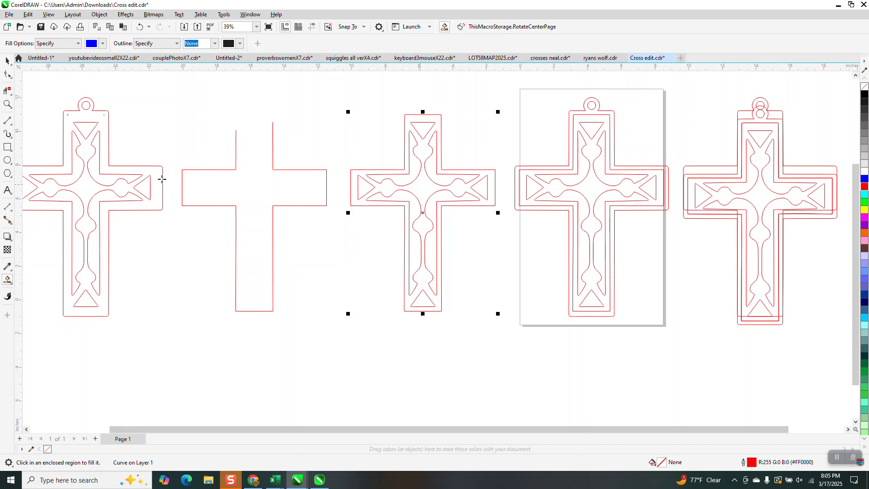
Draw a circle about 0.54 inch across, resting on the new cross's top edge
left_click(7, 104)
left_click_drag(403, 101, 492, 157)
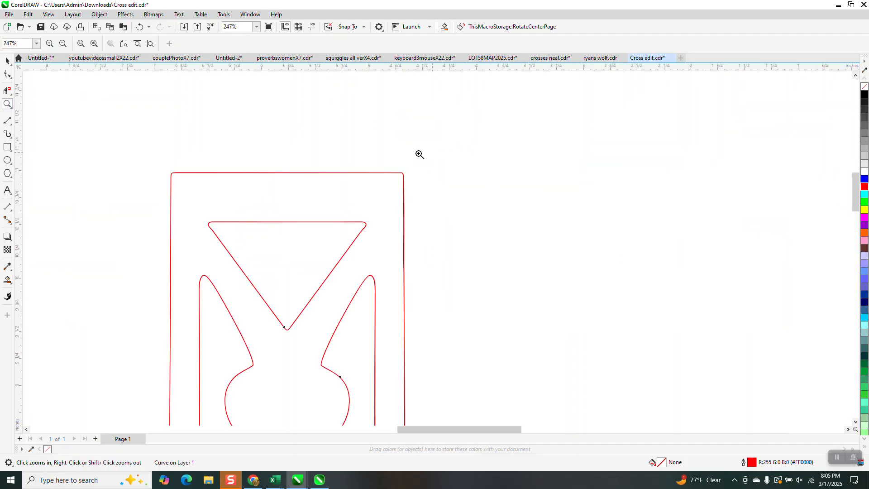
left_click(7, 160)
left_click_drag(373, 115, 330, 172)
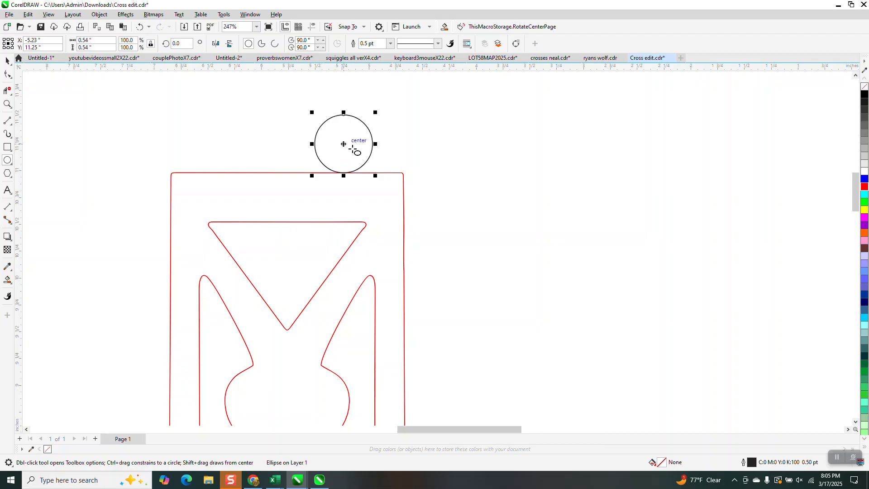
Enlarge the circle to about 0.86 inch and shift it to overlap the middle of the cross's top edge
scroll(359, 148, "down", 2)
scroll(461, 220, "down", 2)
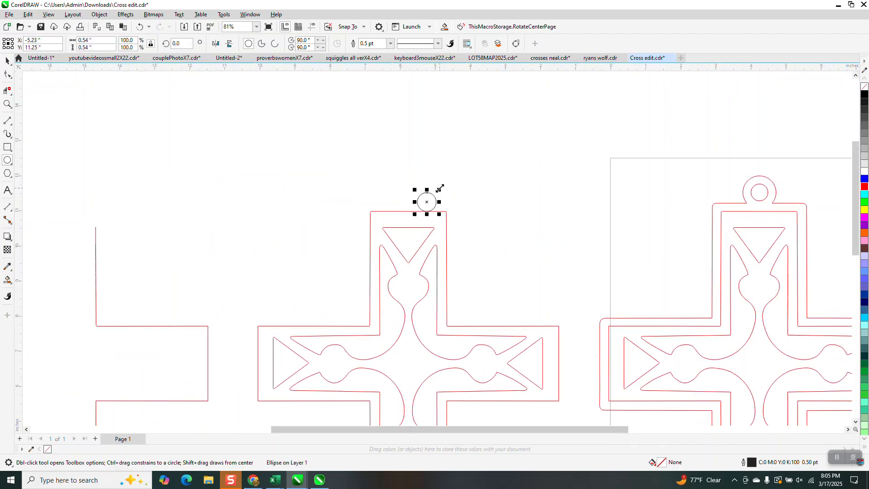
left_click_drag(440, 188, 412, 204)
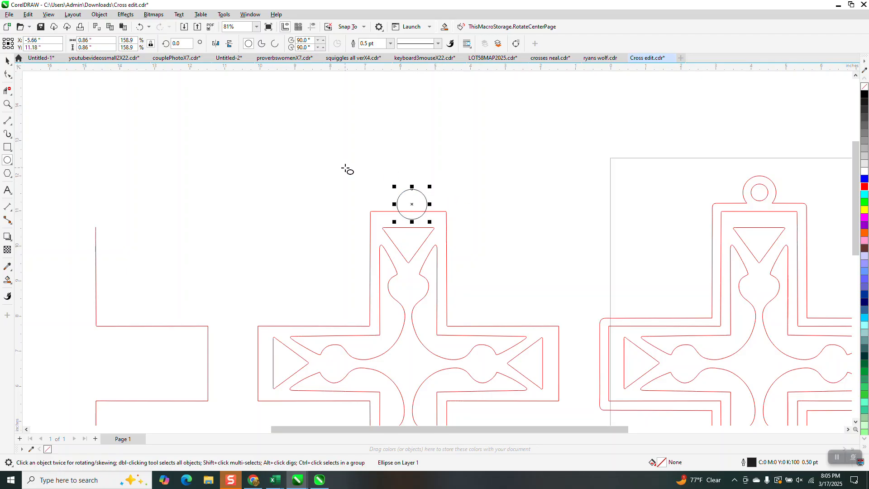
Place a vertical guideline through the middle of the cross's top edge and centre the circle on it
left_click(7, 104)
left_click_drag(347, 184, 470, 240)
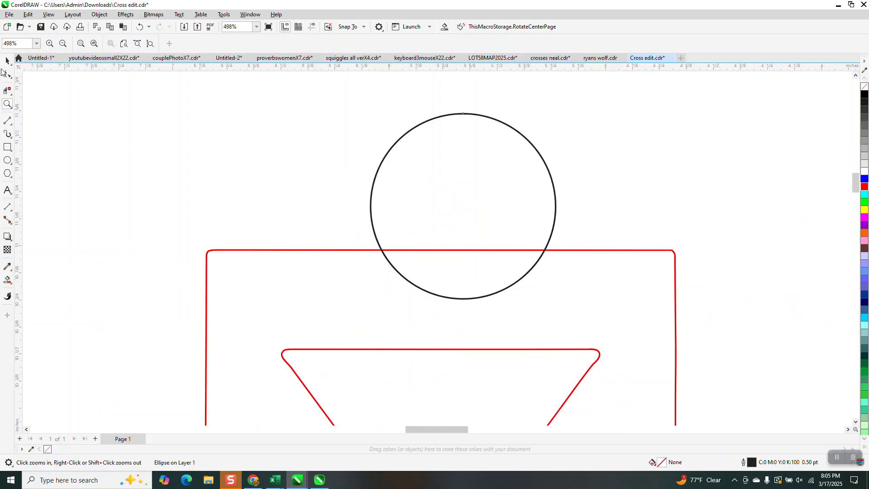
left_click(8, 60)
left_click(292, 250)
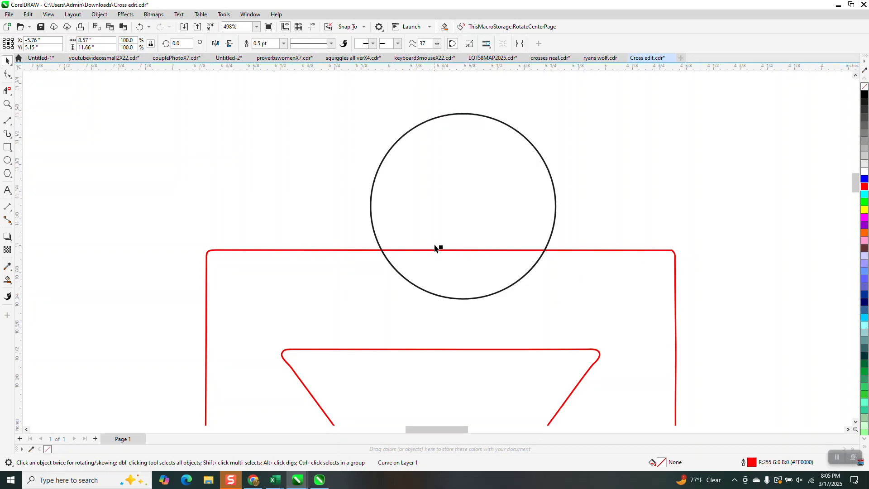
left_click_drag(129, 200, 441, 249)
left_click(555, 177)
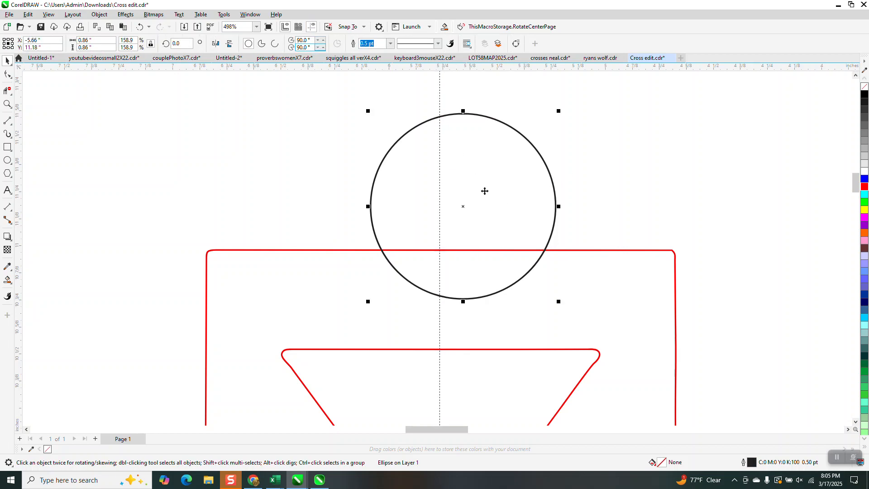
left_click_drag(464, 209, 439, 208)
Create a smaller concentric copy of the circle, about 0.44 inch across, inside the hanging circle
scroll(489, 255, "down", 3)
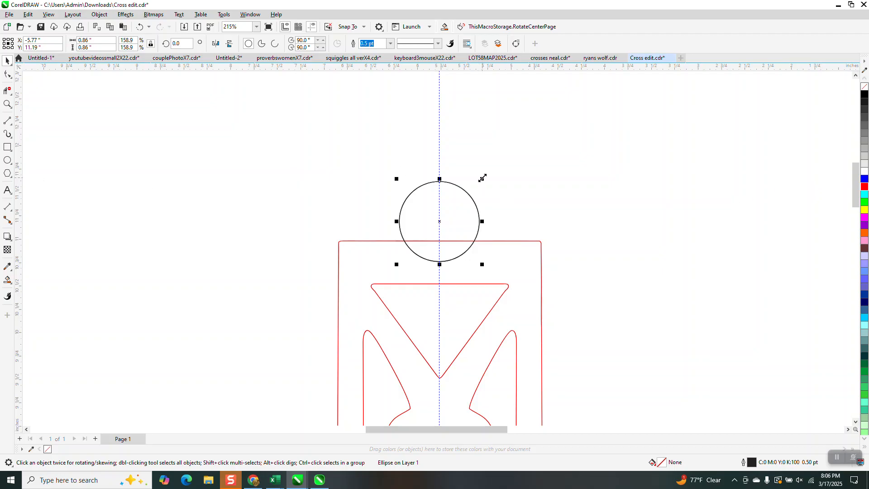
left_click_drag(482, 178, 473, 196)
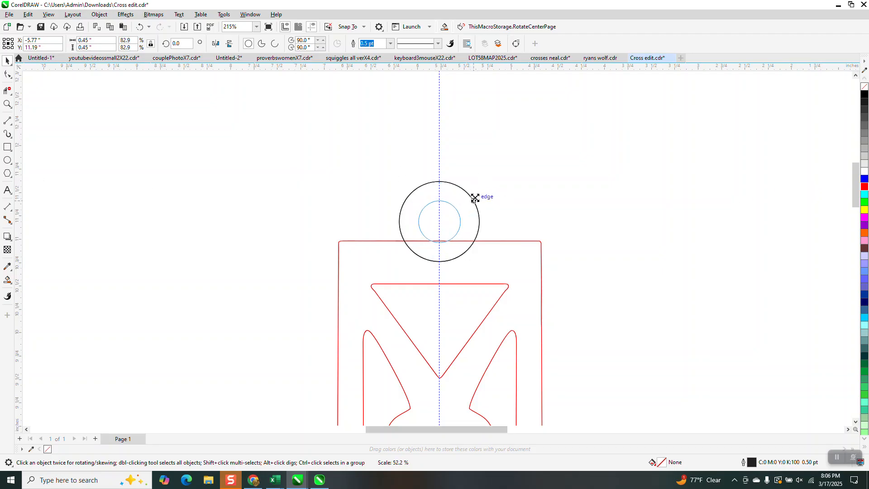
scroll(464, 195, "down", 2)
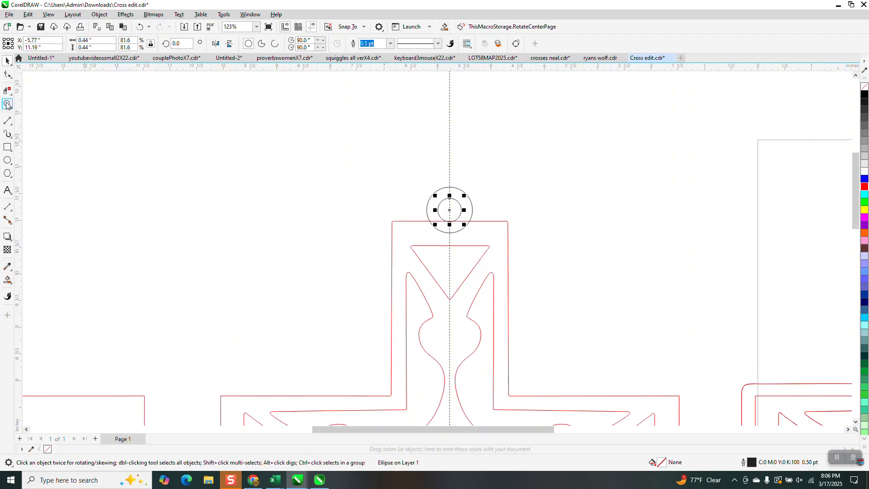
Delete the large circle's segments inside the cross and the top-edge segments inside the ring using Virtual Segment Delete
left_click(7, 104)
left_click_drag(409, 178, 627, 326)
left_click(10, 90)
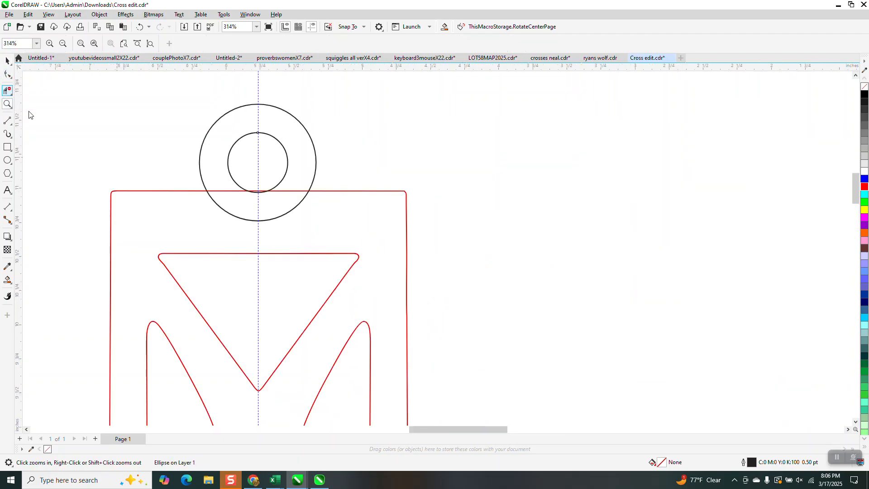
left_click_drag(223, 185, 240, 209)
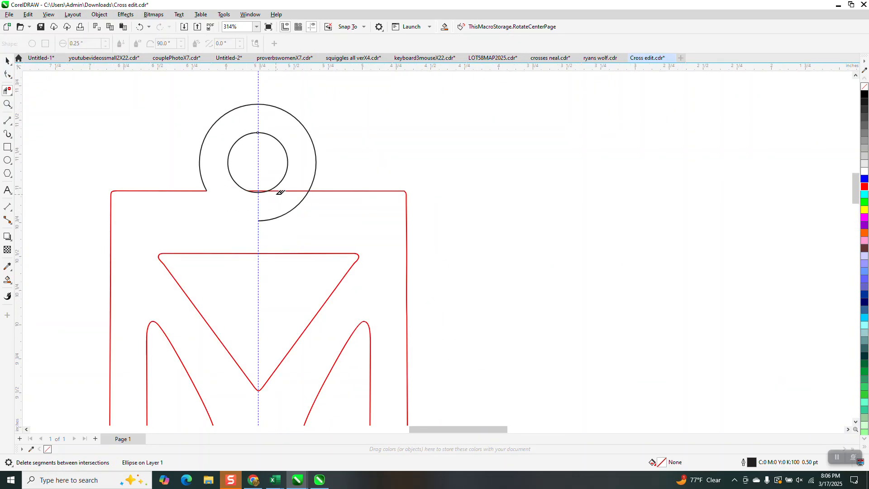
left_click_drag(282, 186, 290, 208)
left_click(263, 187)
left_click(256, 189)
Smart-fill the body of the cross with its hanging ring and move the new shape 40 inches right into empty space
scroll(278, 181, "down", 6)
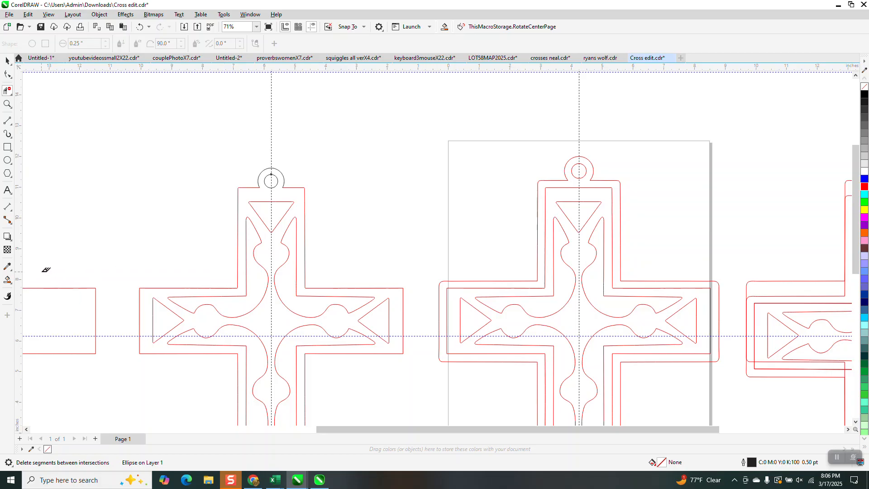
left_click(8, 280)
left_click(283, 195)
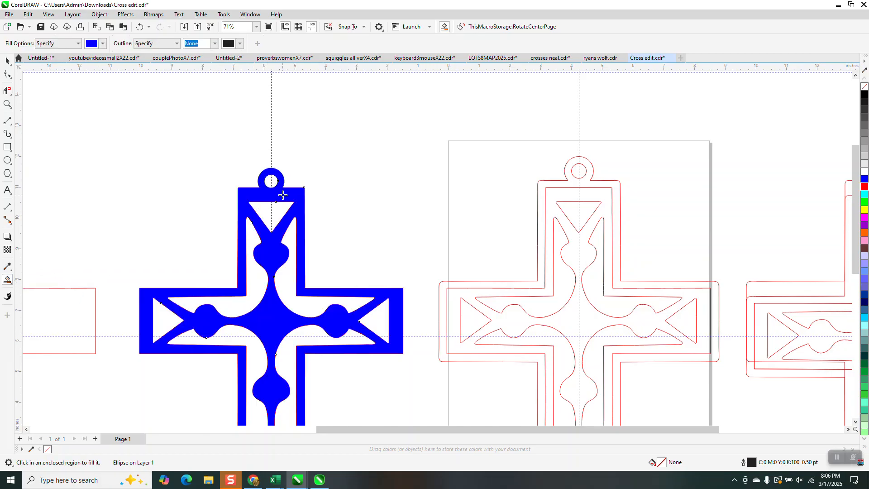
scroll(283, 195, "down", 4)
key("Right")
key("Right")
key("Right")
key("Right")
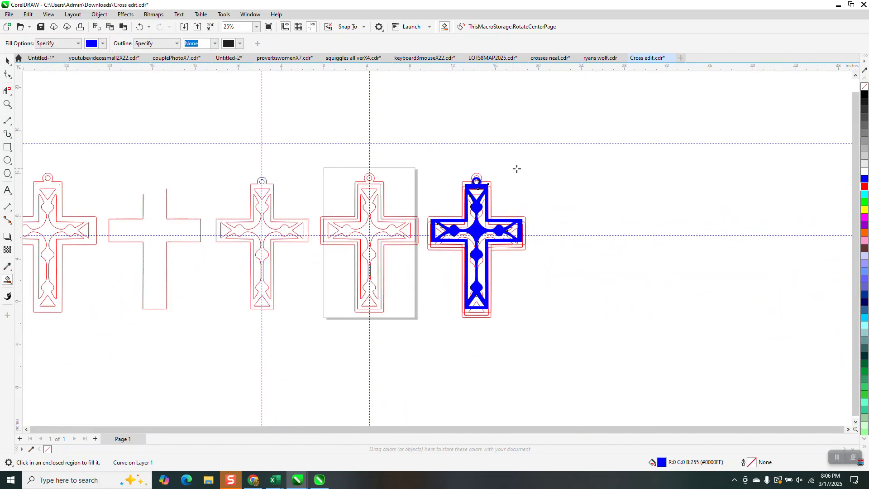
Give the new cross shape no fill and a red hairline outline
left_click(865, 86)
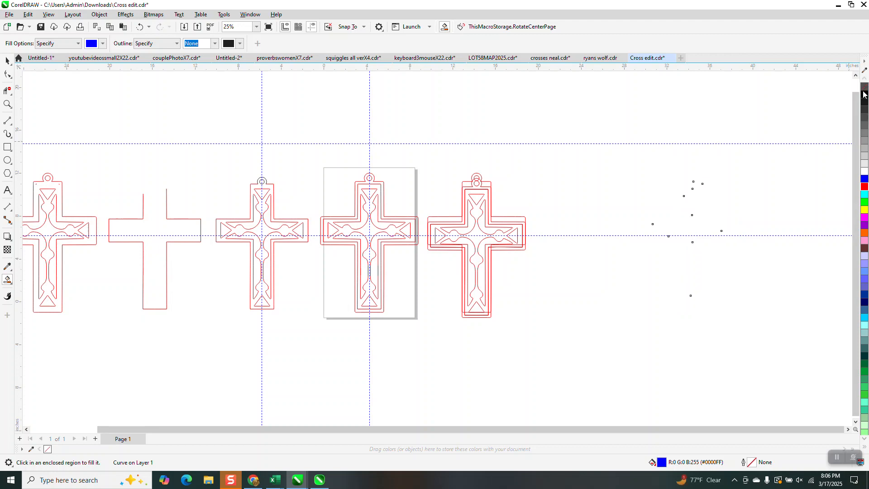
right_click(865, 94)
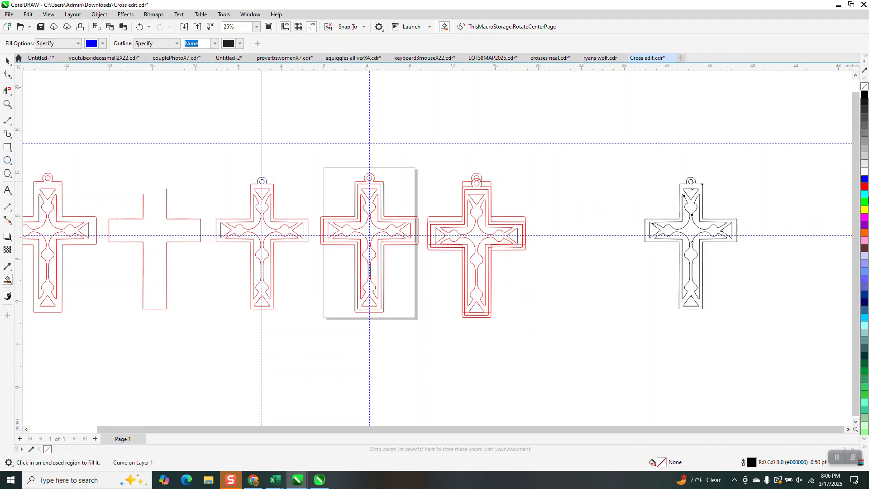
right_click(864, 187)
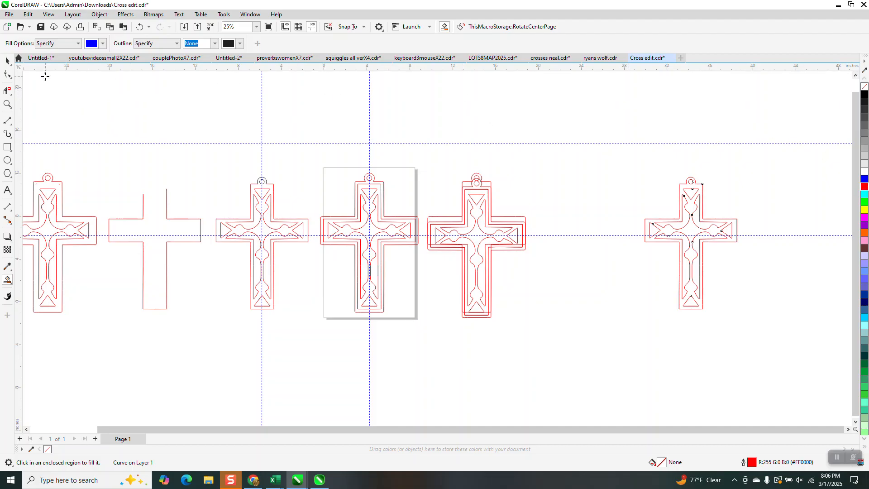
left_click(8, 61)
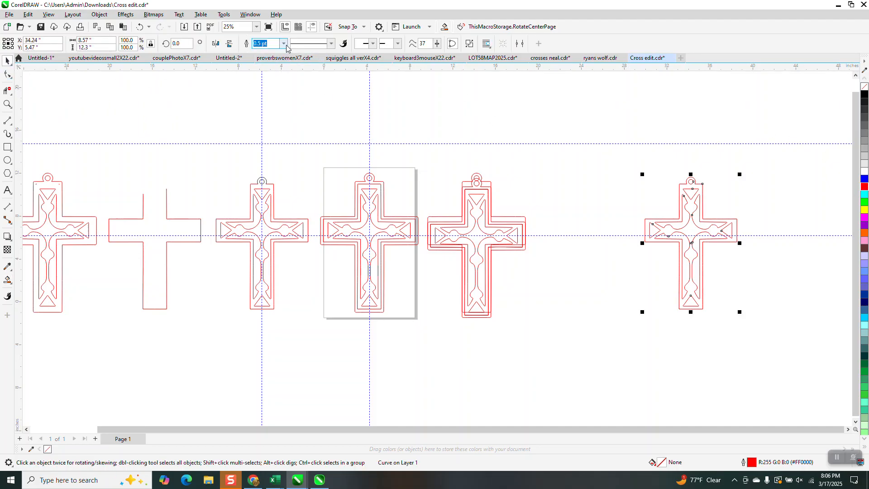
left_click(285, 44)
left_click(268, 60)
Break the new cross curve apart into separate outlines
left_click(8, 104)
left_click_drag(626, 162, 814, 360)
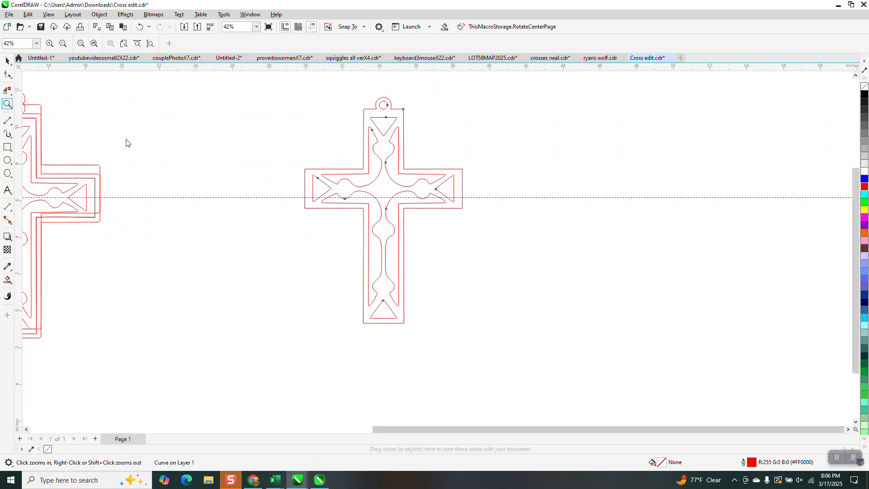
left_click_drag(302, 167, 499, 244)
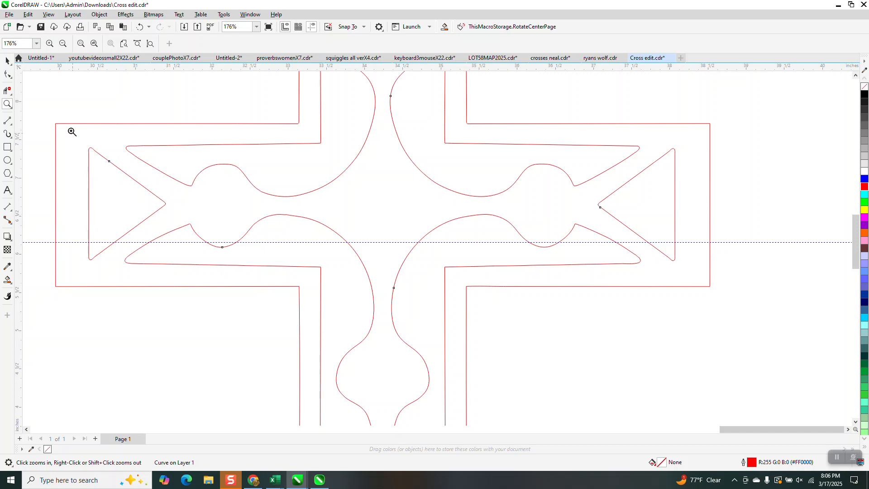
left_click(8, 62)
left_click(603, 198)
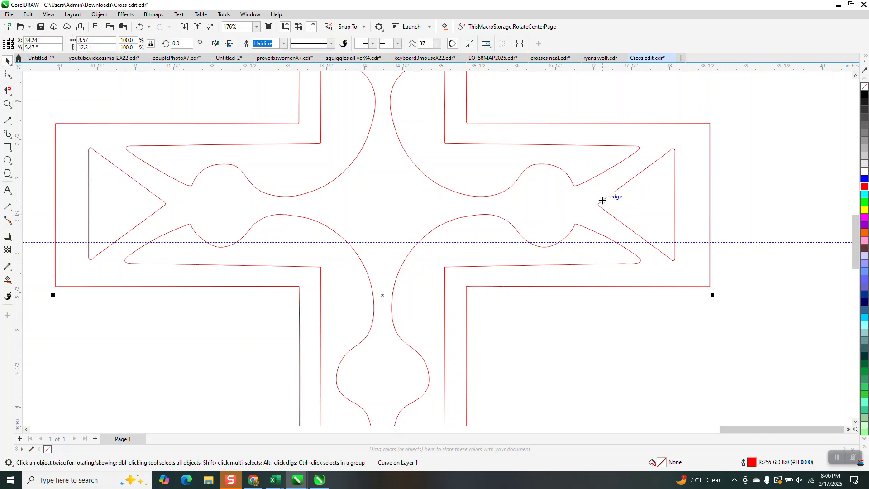
left_click(714, 178)
left_click(623, 185)
left_click(99, 14)
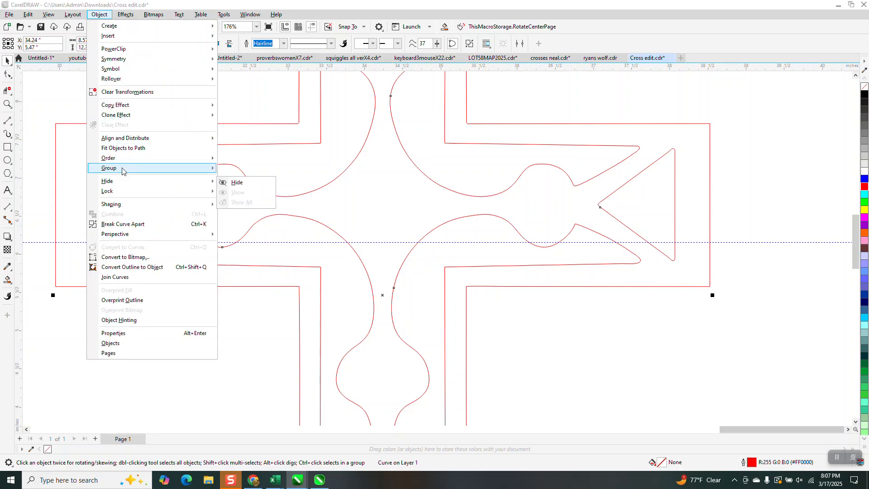
left_click(140, 225)
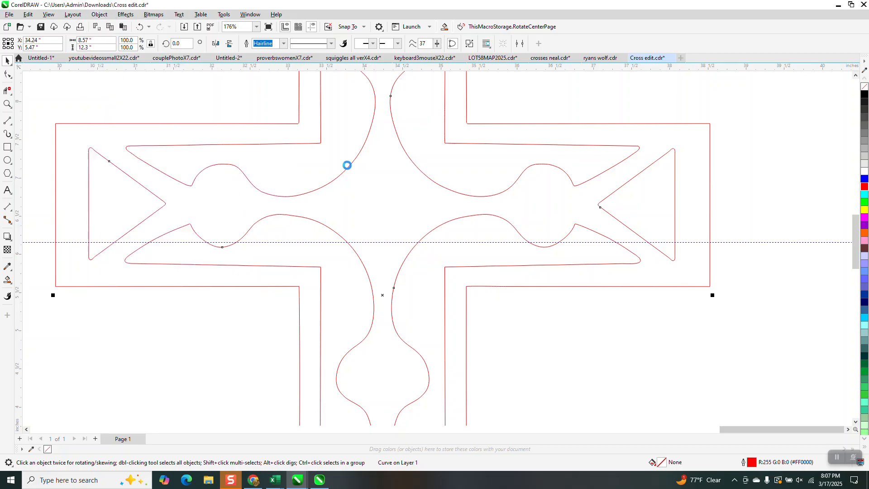
Move the right arm's triangle outward until its base lies on the arm's end line
left_click(672, 174)
left_click(674, 176)
left_click_drag(640, 204, 675, 206)
left_click(413, 89)
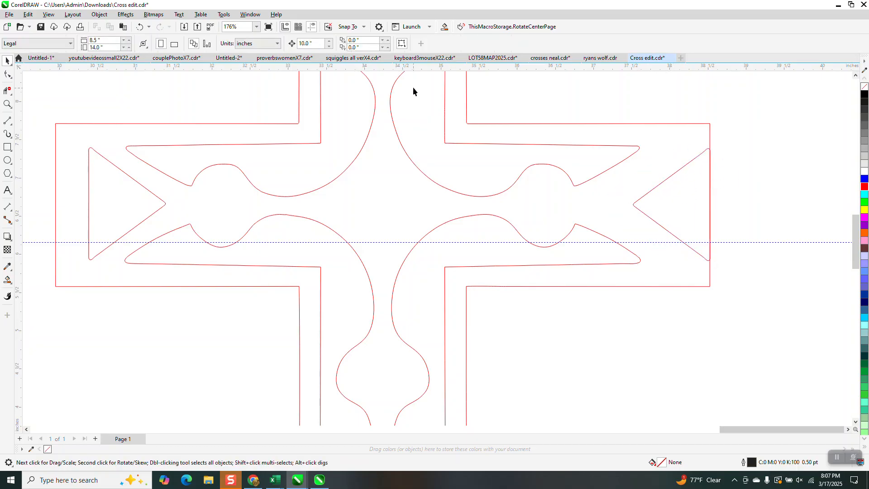
Set the nudge distance to 0.25 inch and try shifting the right arm's triangle inward by one and two nudges
left_click_drag(319, 45, 247, 45)
type(".25")
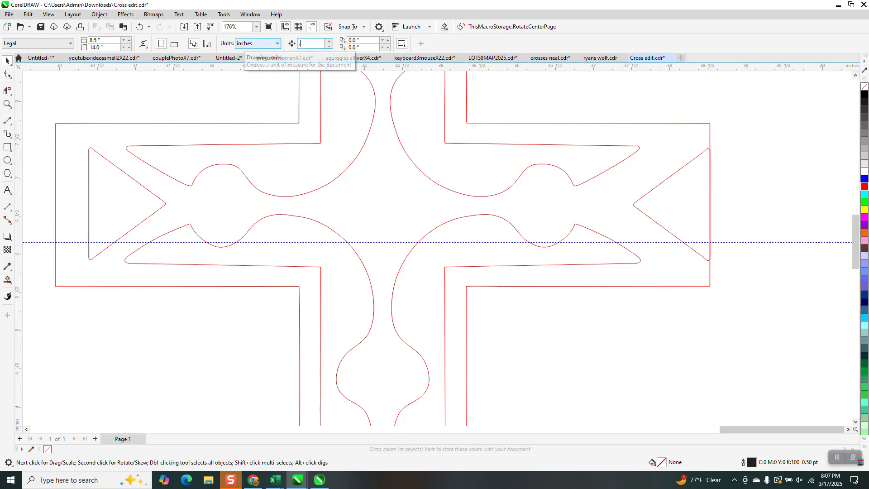
left_click(687, 204)
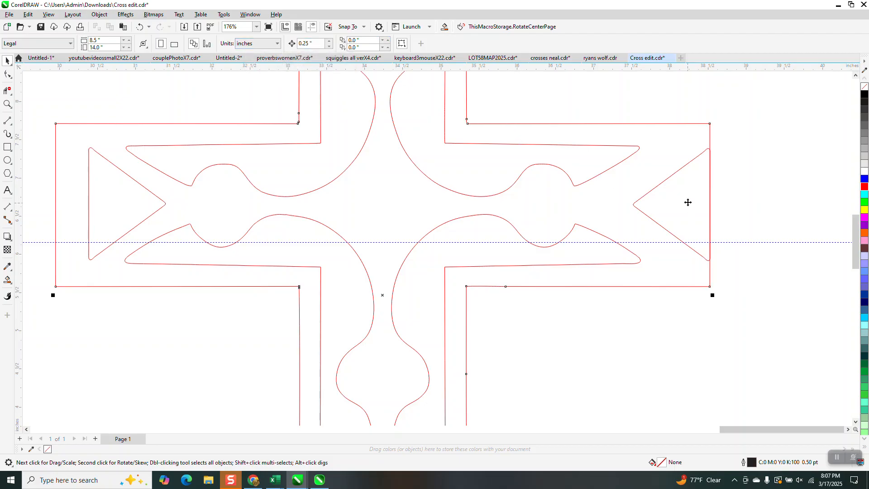
left_click_drag(757, 137, 713, 270)
left_click_drag(633, 276, 634, 265)
left_click(652, 219)
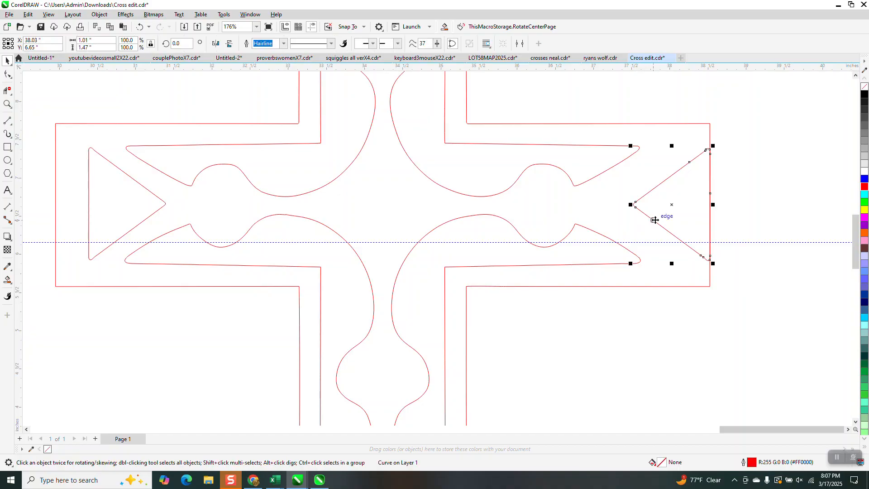
key("Left")
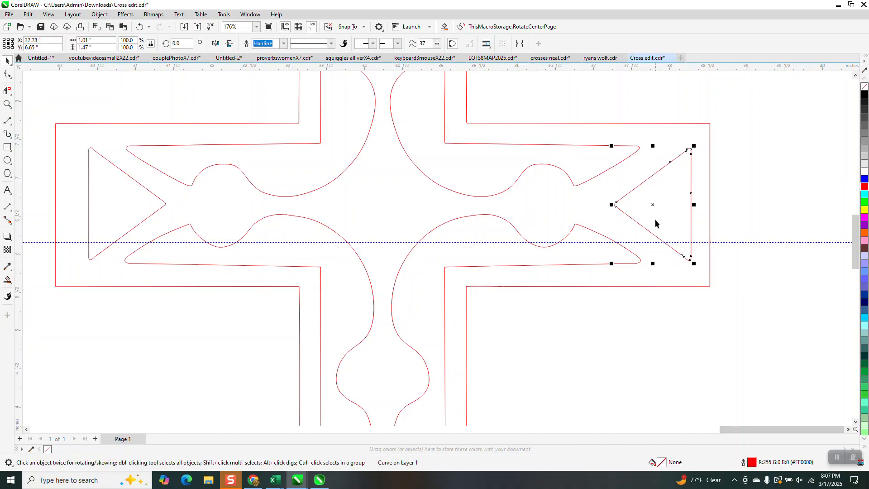
key("Left")
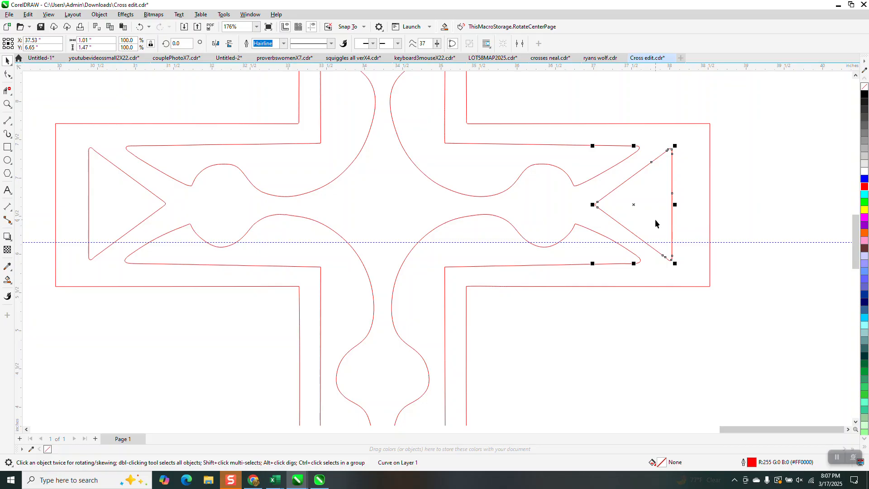
key("Right")
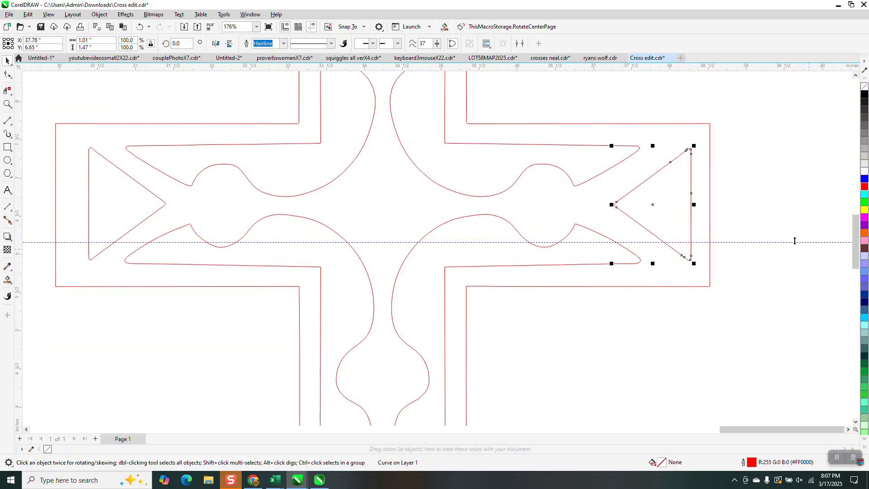
key("Right")
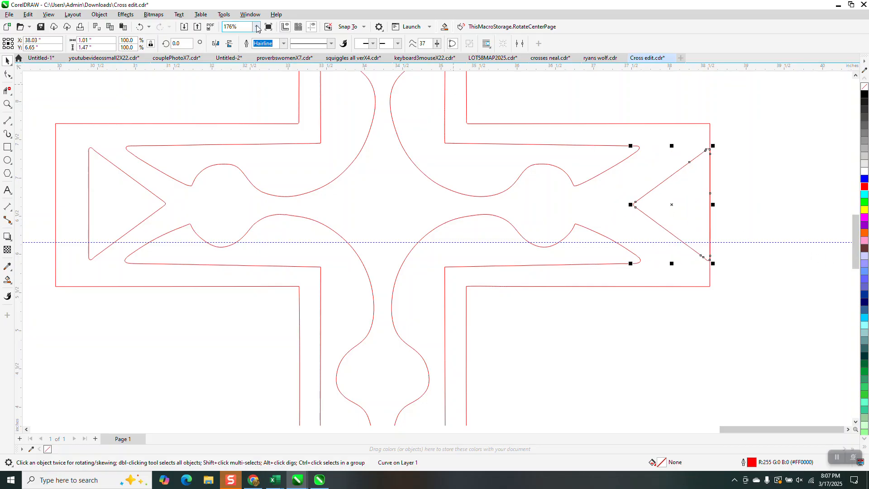
Set the nudge distance to 0.35 inch and move the right arm's triangle inward by one nudge
key("Escape")
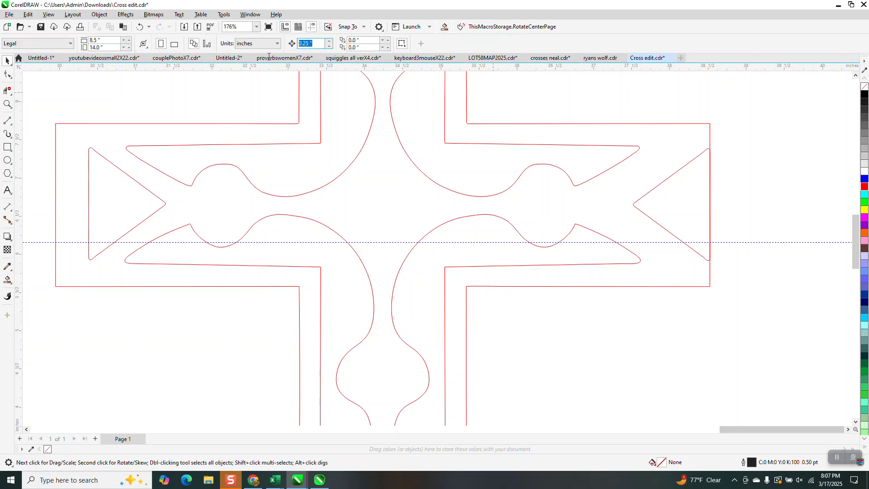
type(".35")
left_click_drag(726, 133, 621, 275)
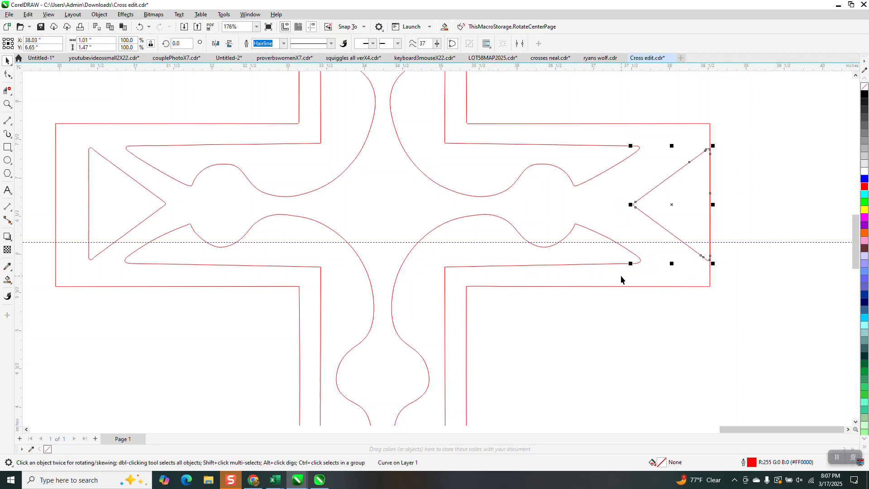
Shift the left arm's triangle outward so its base sits 0.35 inch from the arm's end line
left_click(132, 180)
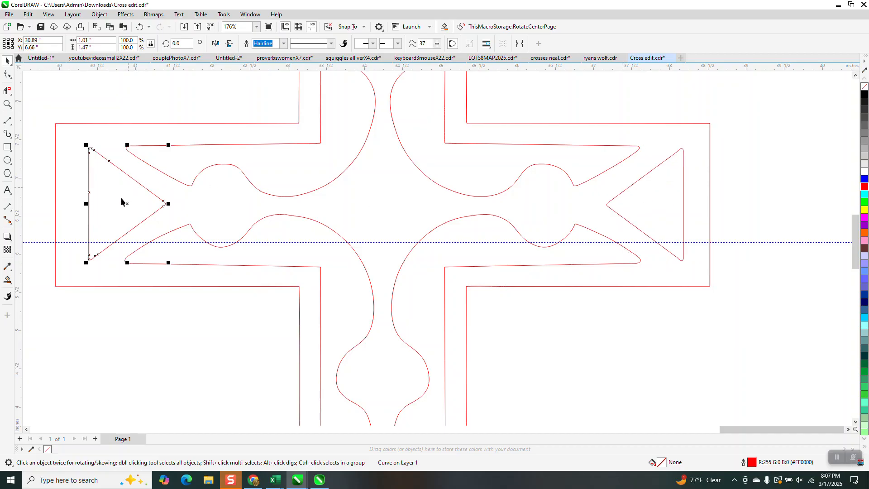
left_click_drag(121, 202, 94, 200)
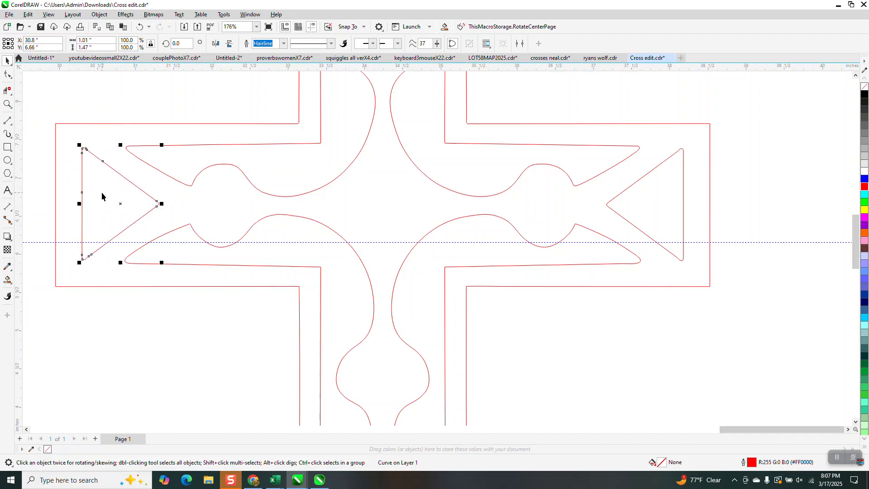
Move the lower arm's triangle down to the arm's end line and nudge it back up so its base sits 0.35 inch inside
scroll(138, 160, "down", 3)
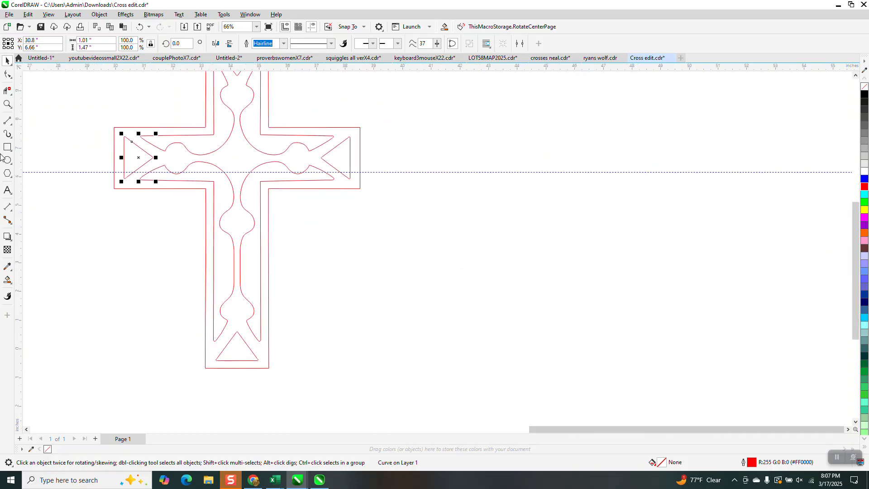
left_click(7, 102)
left_click_drag(215, 334, 358, 383)
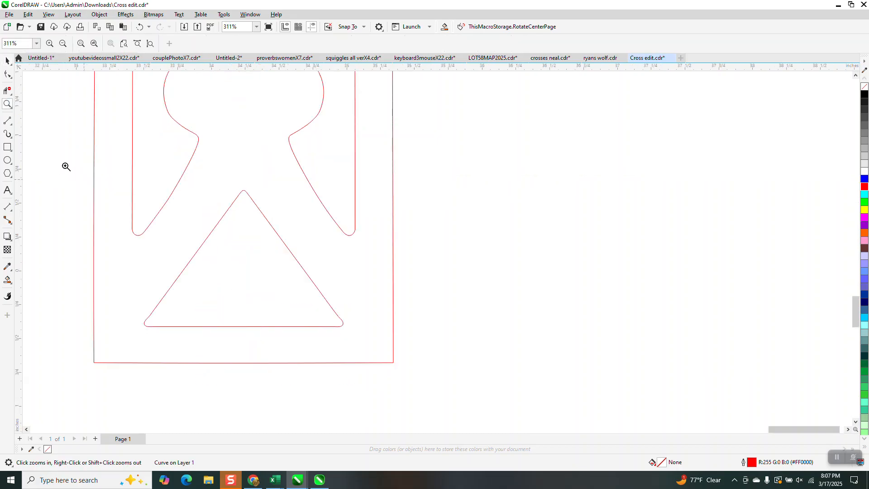
left_click(7, 61)
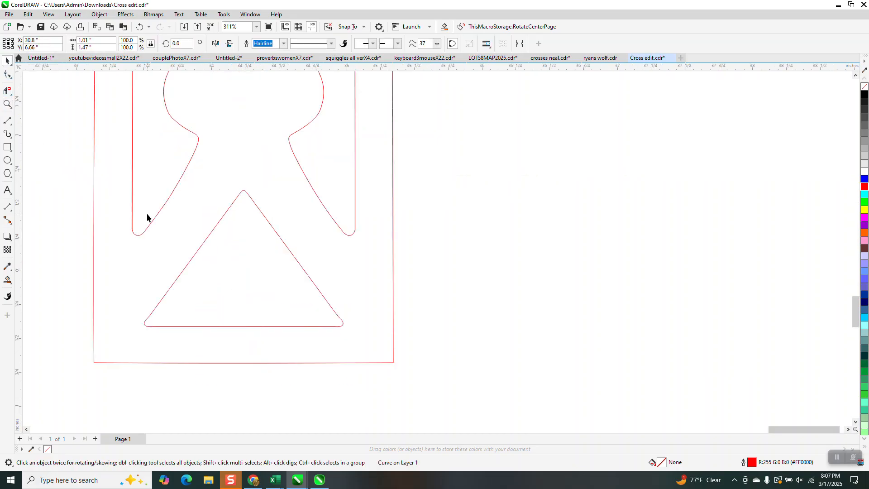
left_click(318, 287)
left_click(318, 290)
left_click_drag(243, 265, 245, 294)
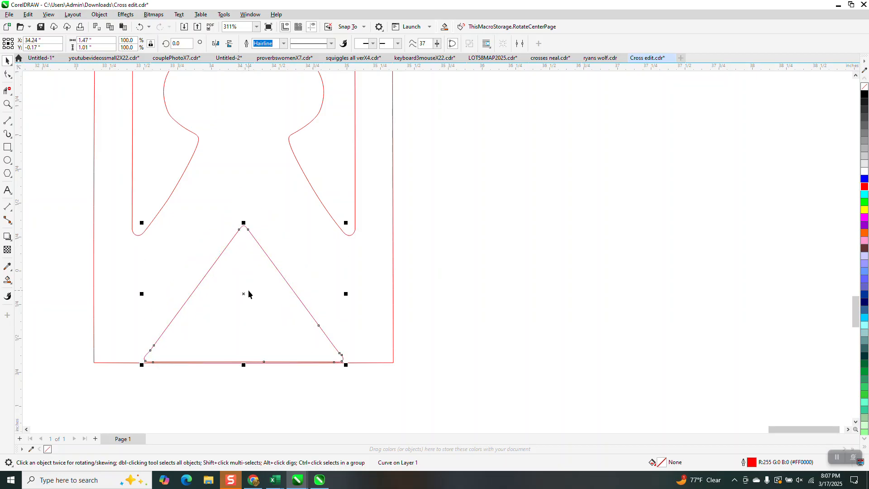
key("Up")
Shift the upper arm's triangle upward so its base sits 0.35 inch below the arm's end line under the hanging ring
scroll(401, 253, "down", 6)
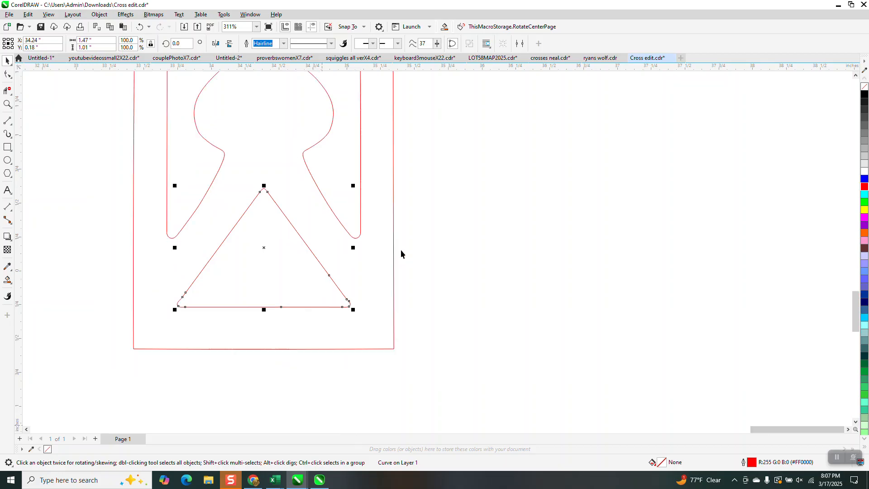
left_click(7, 105)
left_click_drag(367, 139, 496, 200)
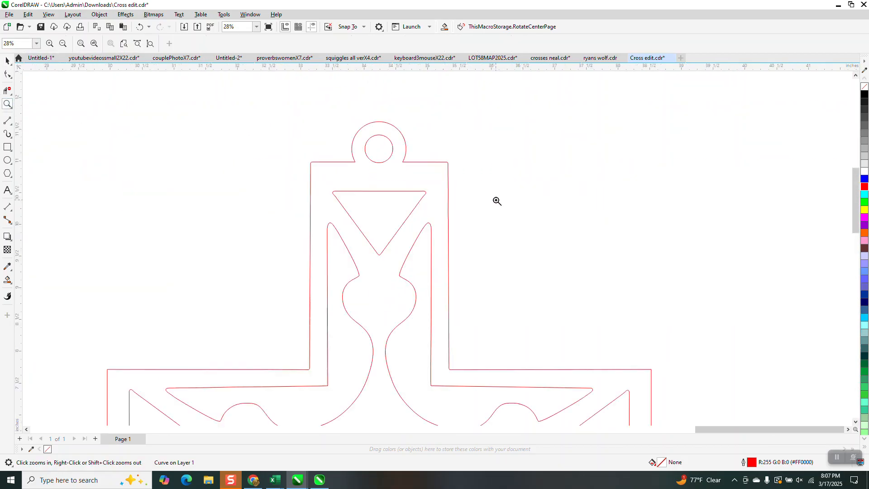
left_click(7, 61)
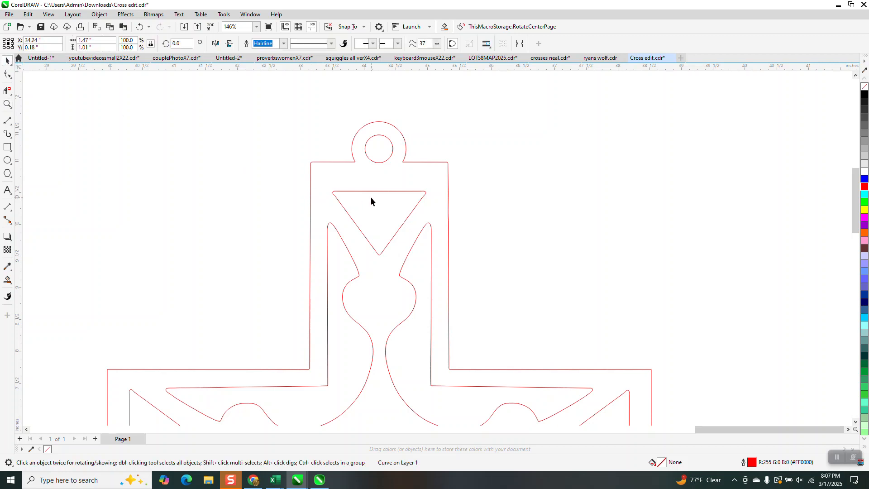
left_click(379, 191)
left_click_drag(381, 225, 387, 197)
key("ctrl+z")
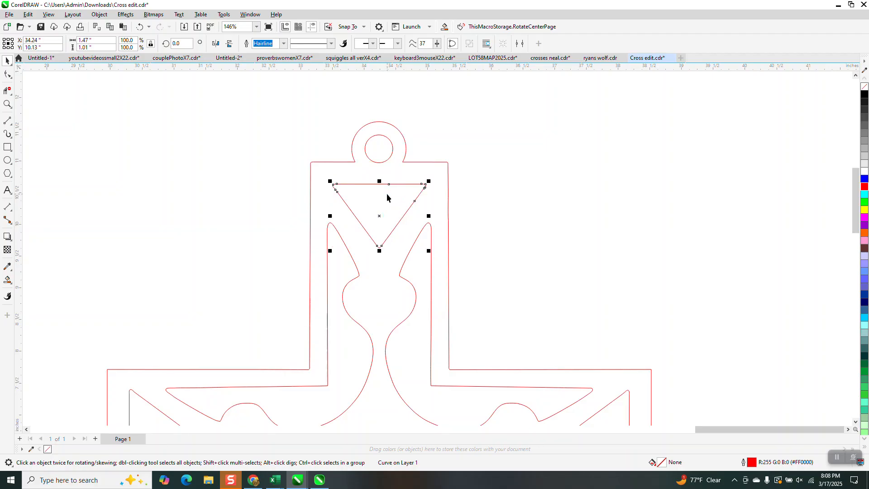
scroll(451, 229, "down", 1)
scroll(432, 238, "down", 5)
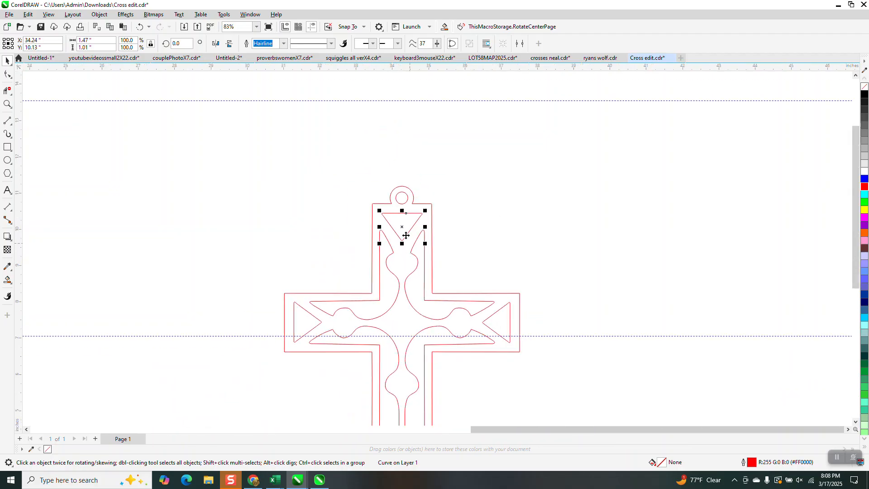
left_click(8, 104)
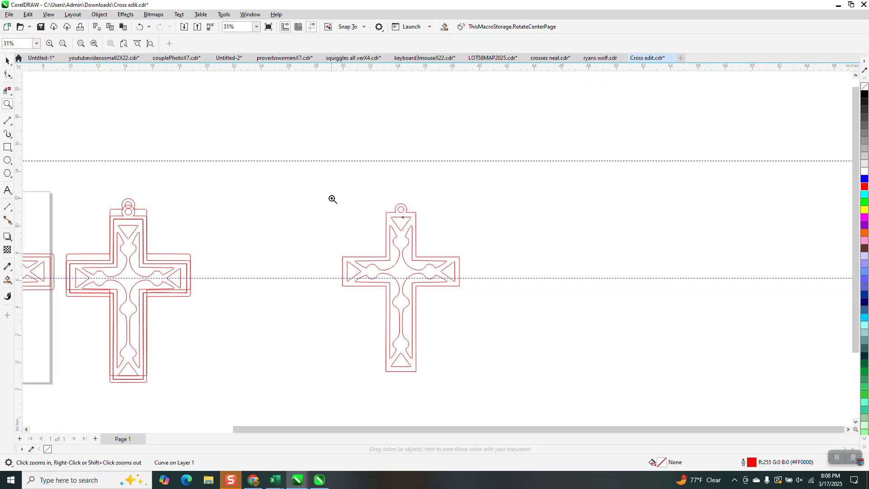
left_click_drag(332, 197, 524, 411)
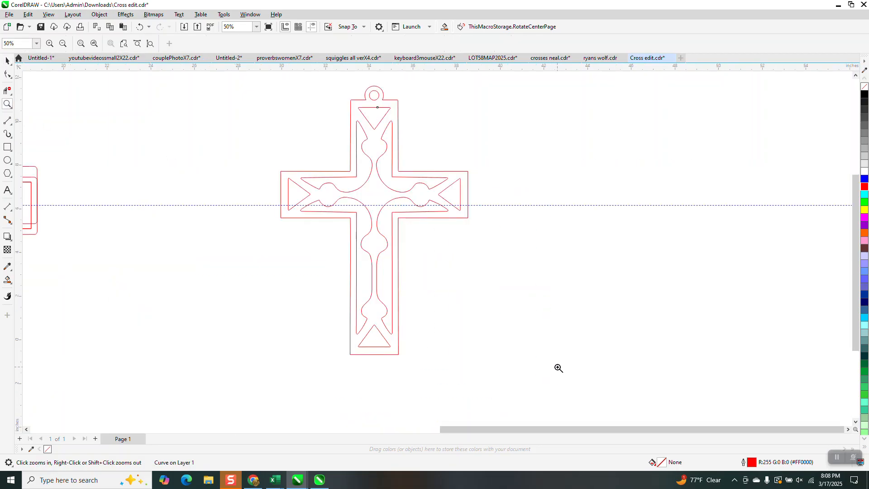